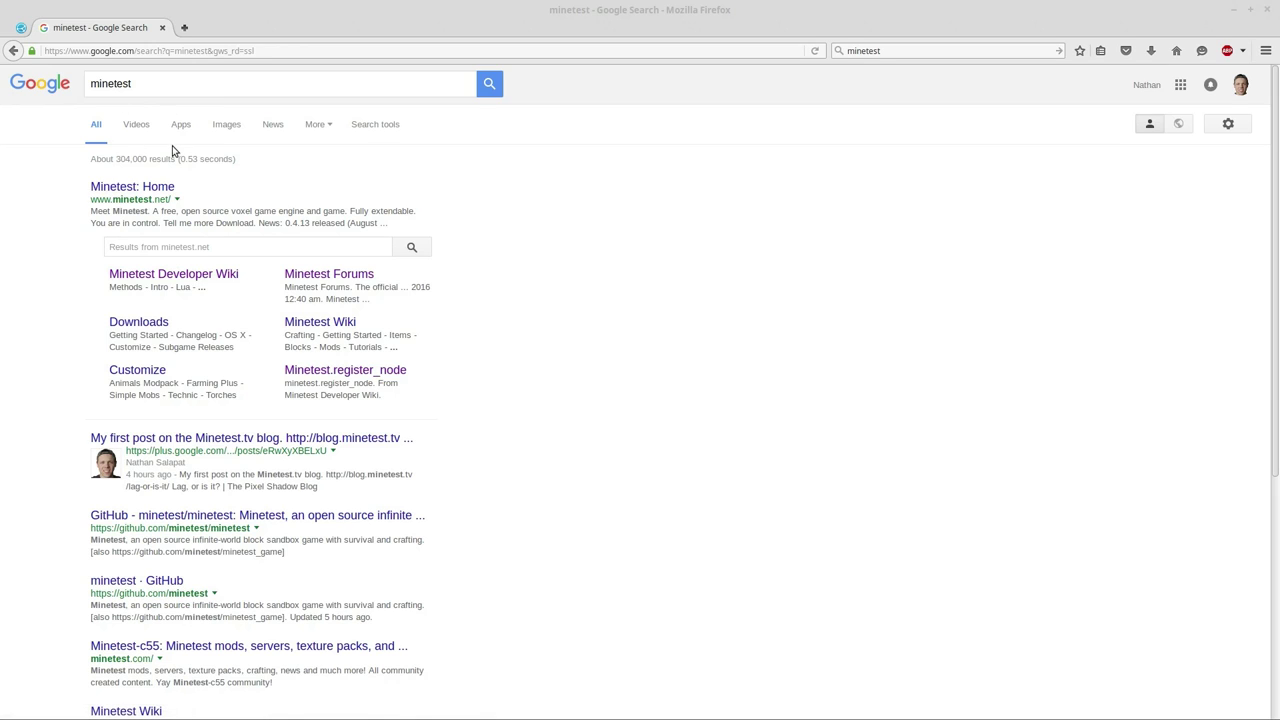
Step: Open the official Minetest website from the search results and go from its Subgames section to the Tutorial subgame's page
left_click(112, 189)
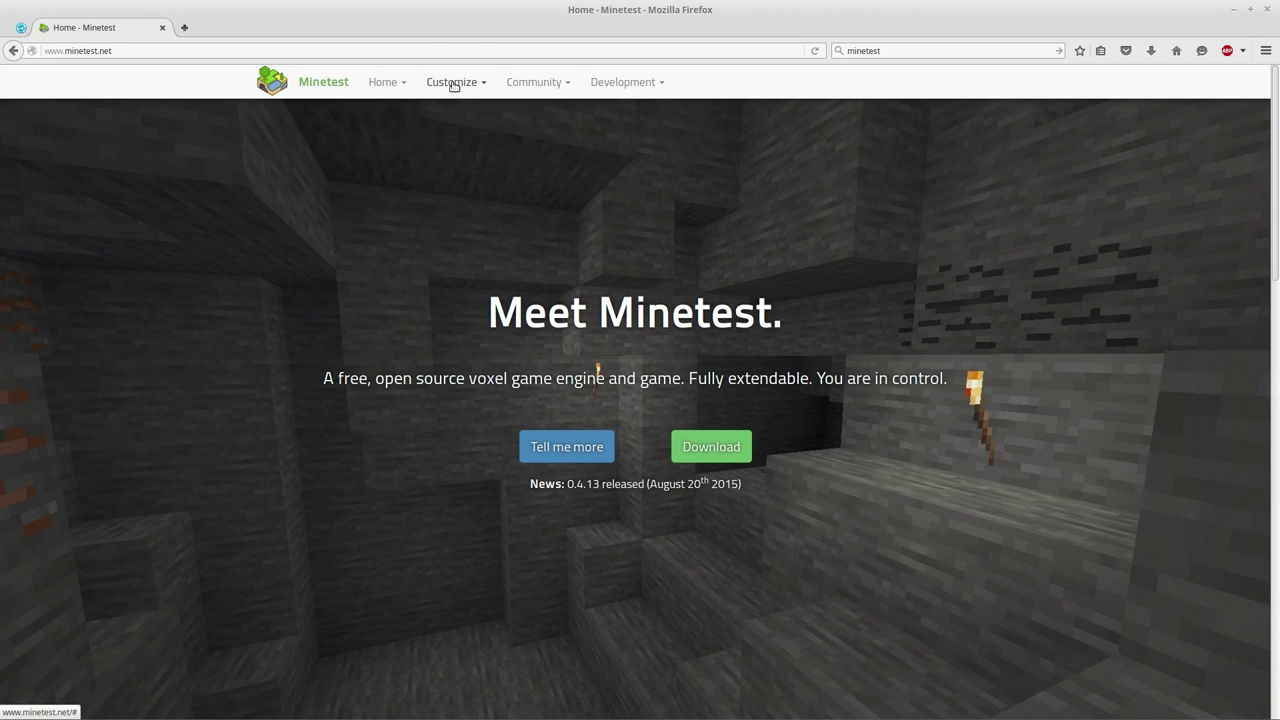
mouse_move(451, 86)
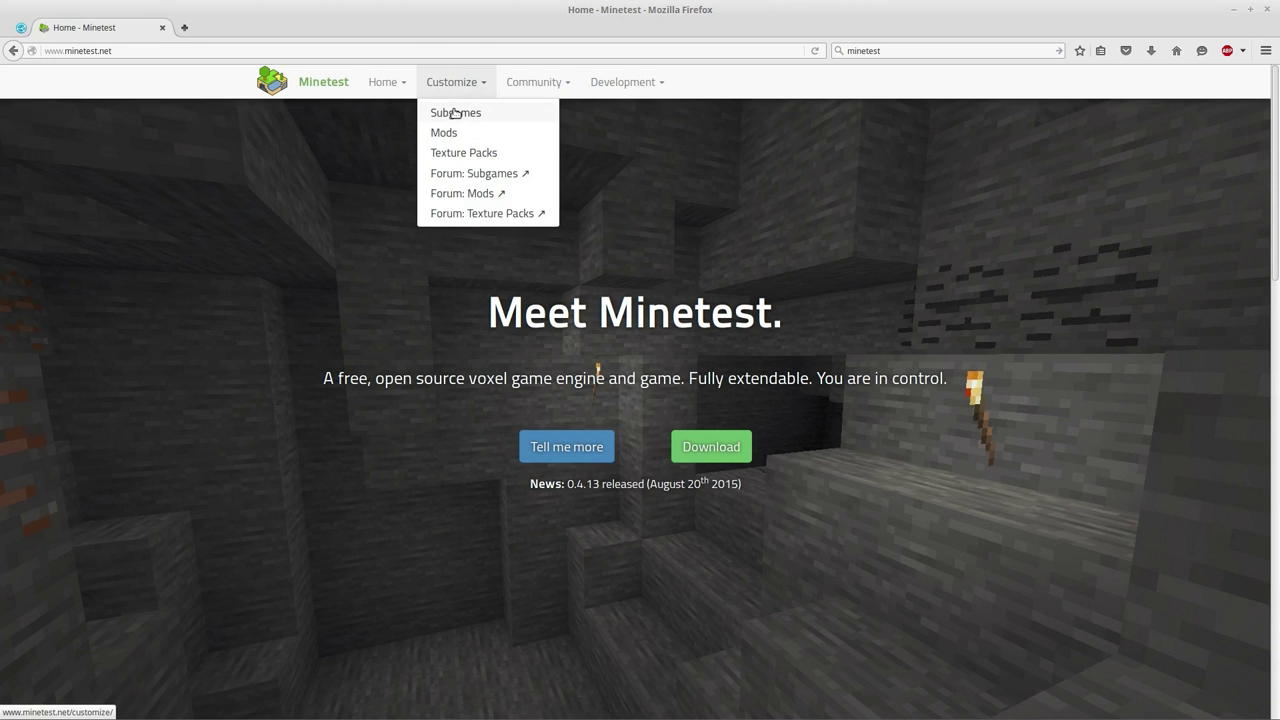
left_click(454, 113)
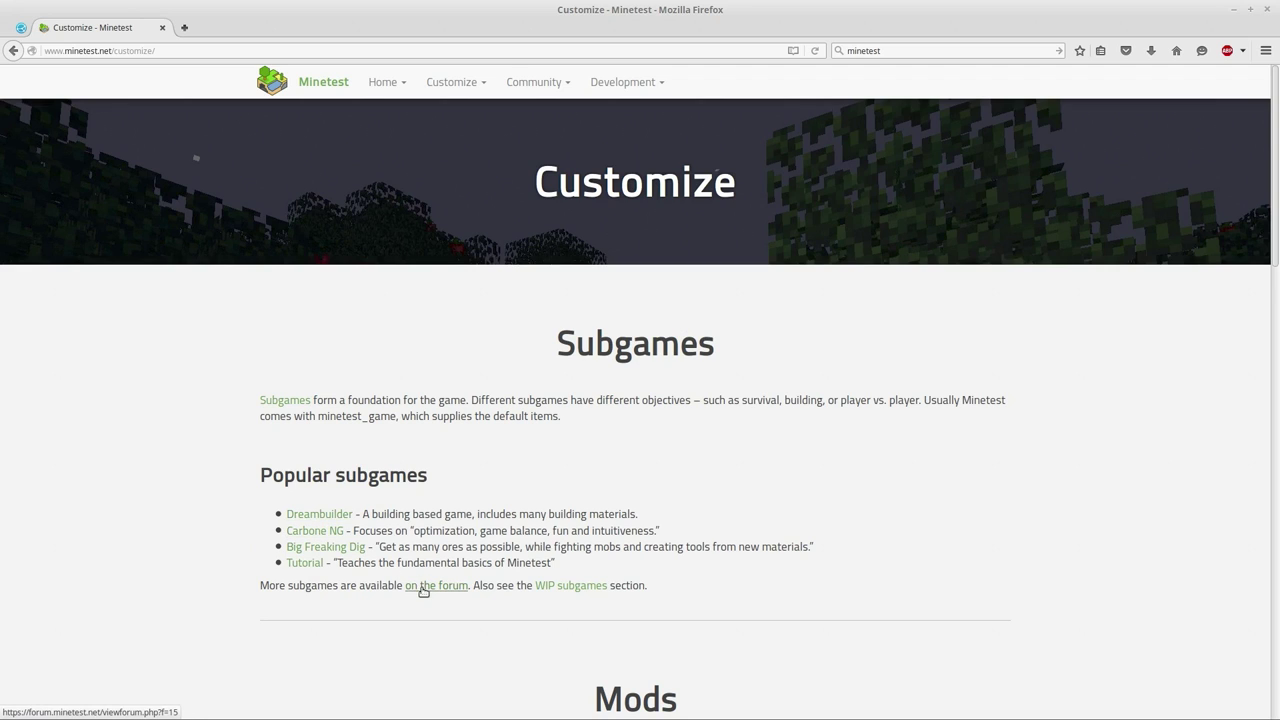
left_click(303, 564)
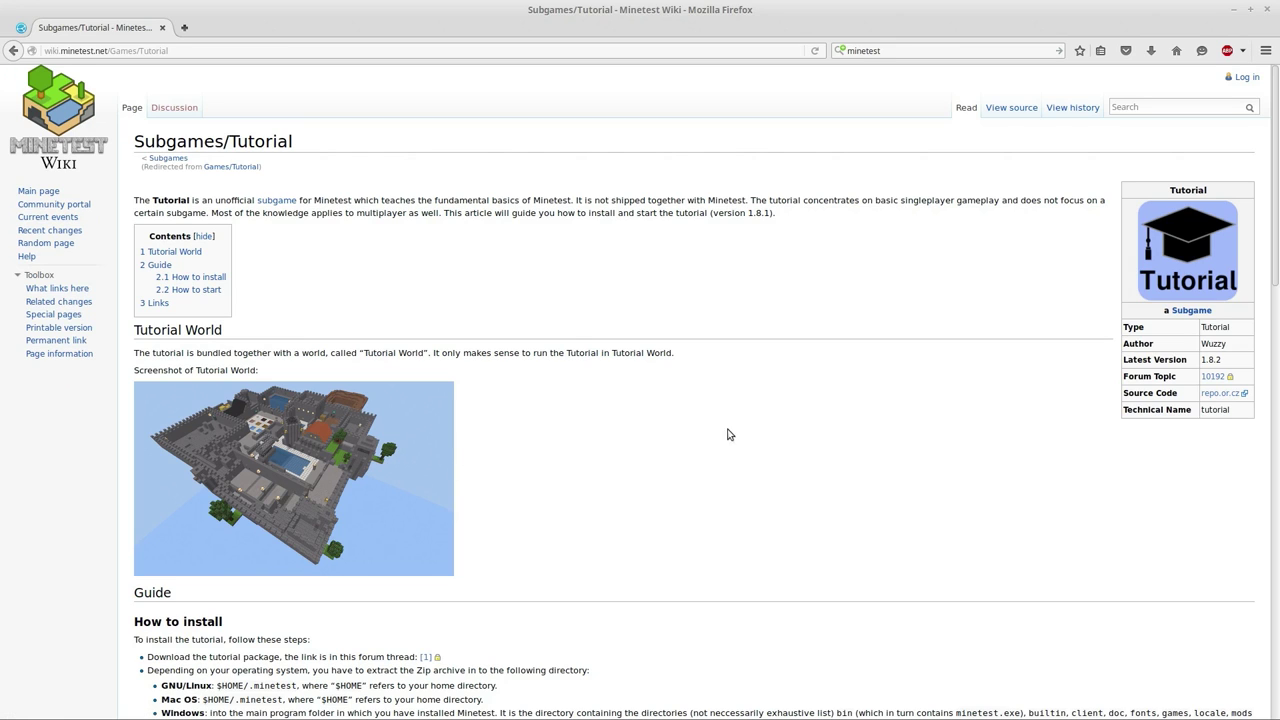
Step: Read through the wiki's install and start instructions for the Tutorial subgame and open its forum thread and discussion
scroll(614, 439, "down", 3)
scroll(614, 439, "down", 20)
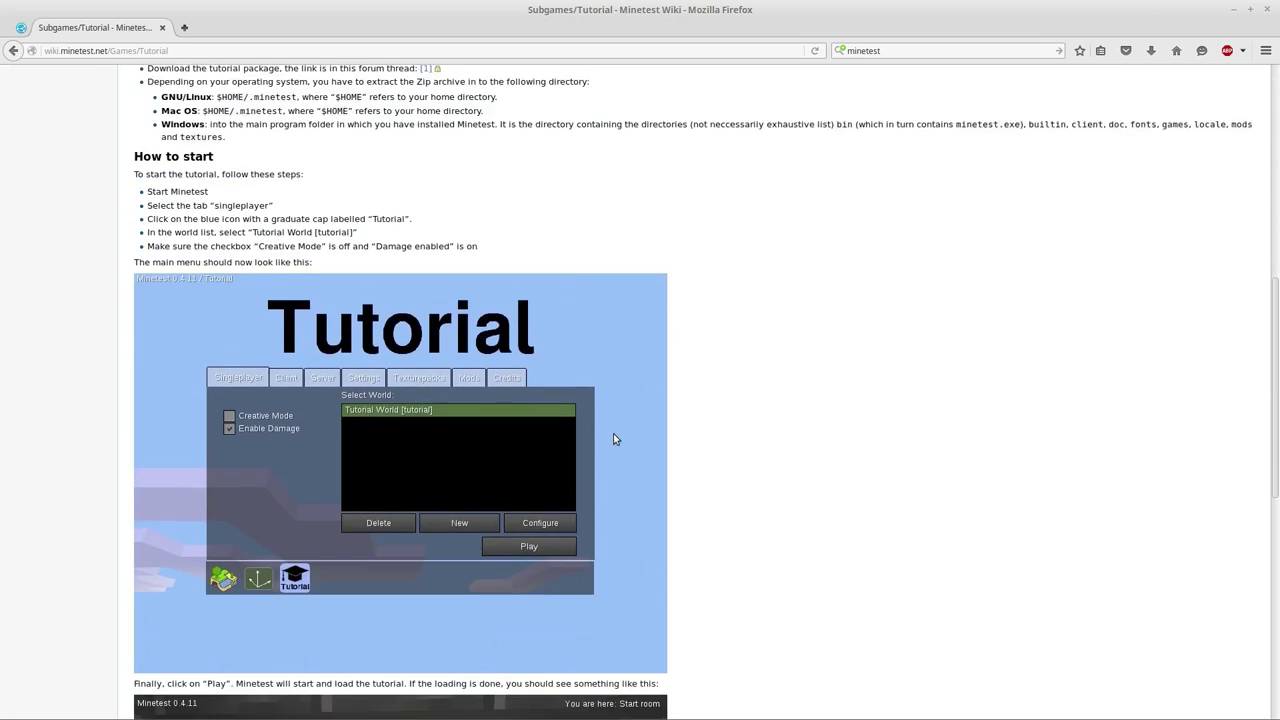
scroll(614, 439, "down", 1)
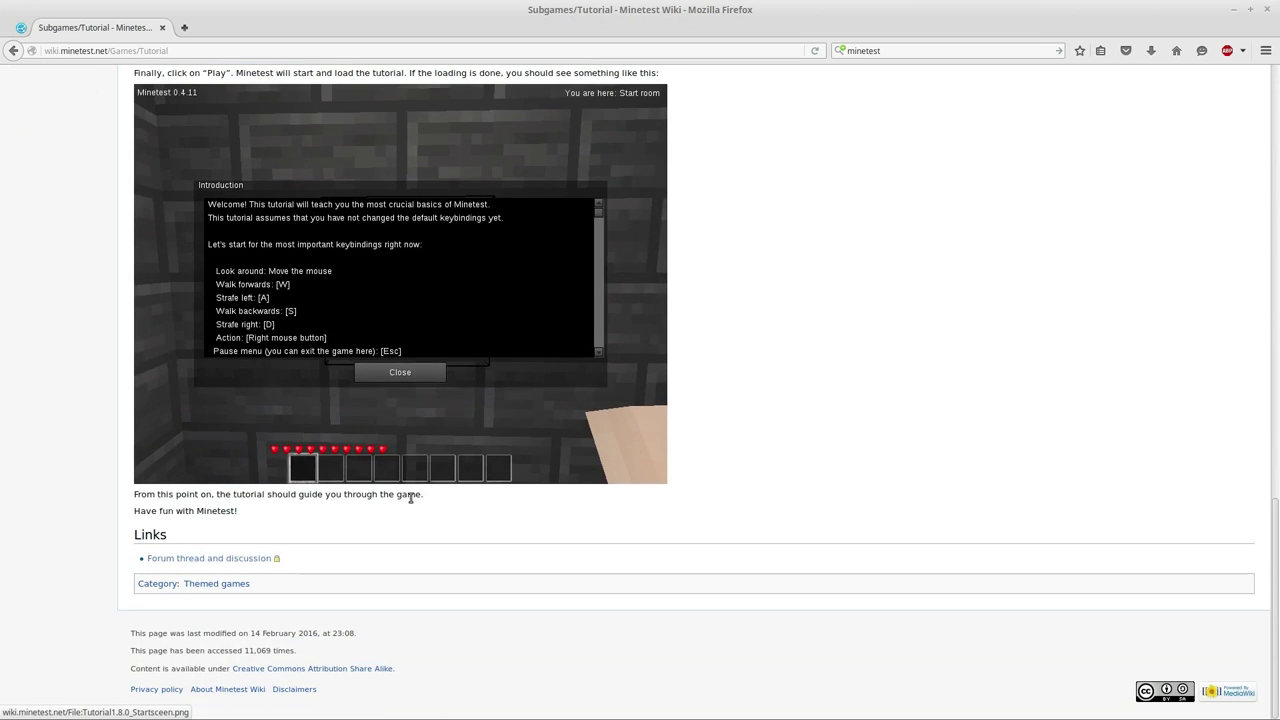
left_click(237, 558)
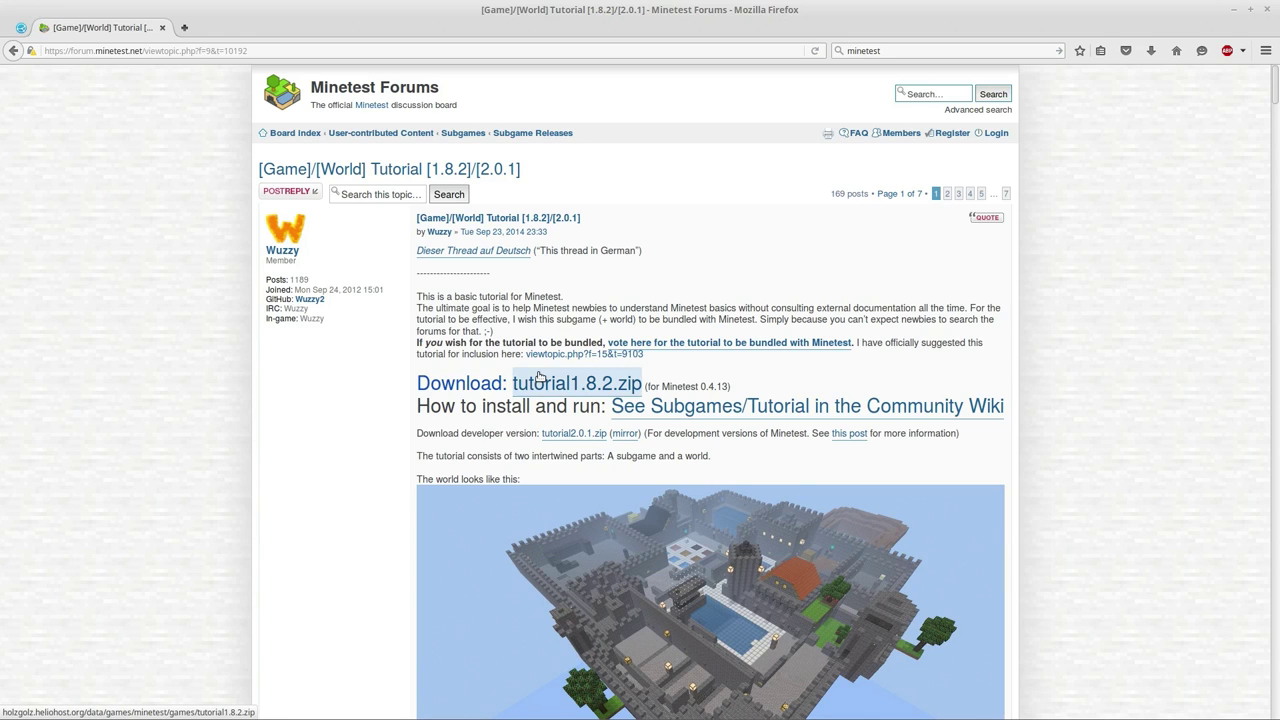
Step: Download the developer version tutorial2.0.1.zip from the forum post and save the file
left_click(562, 435)
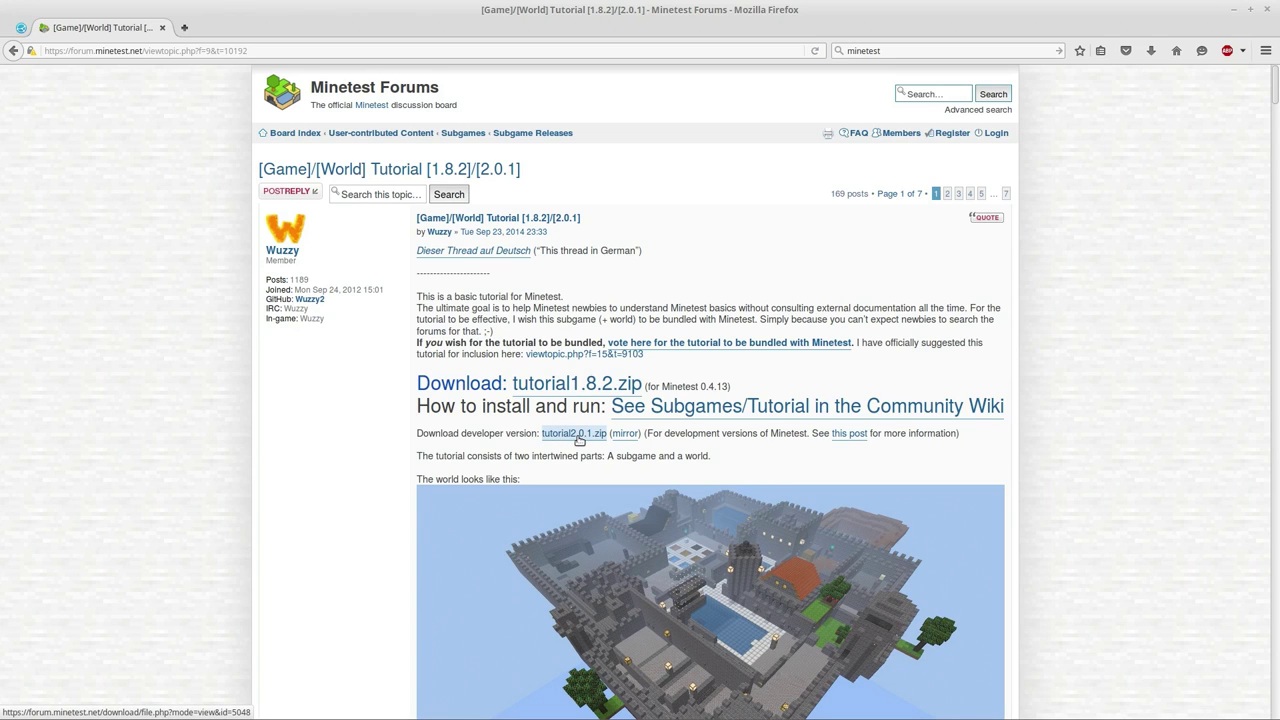
left_click(579, 438)
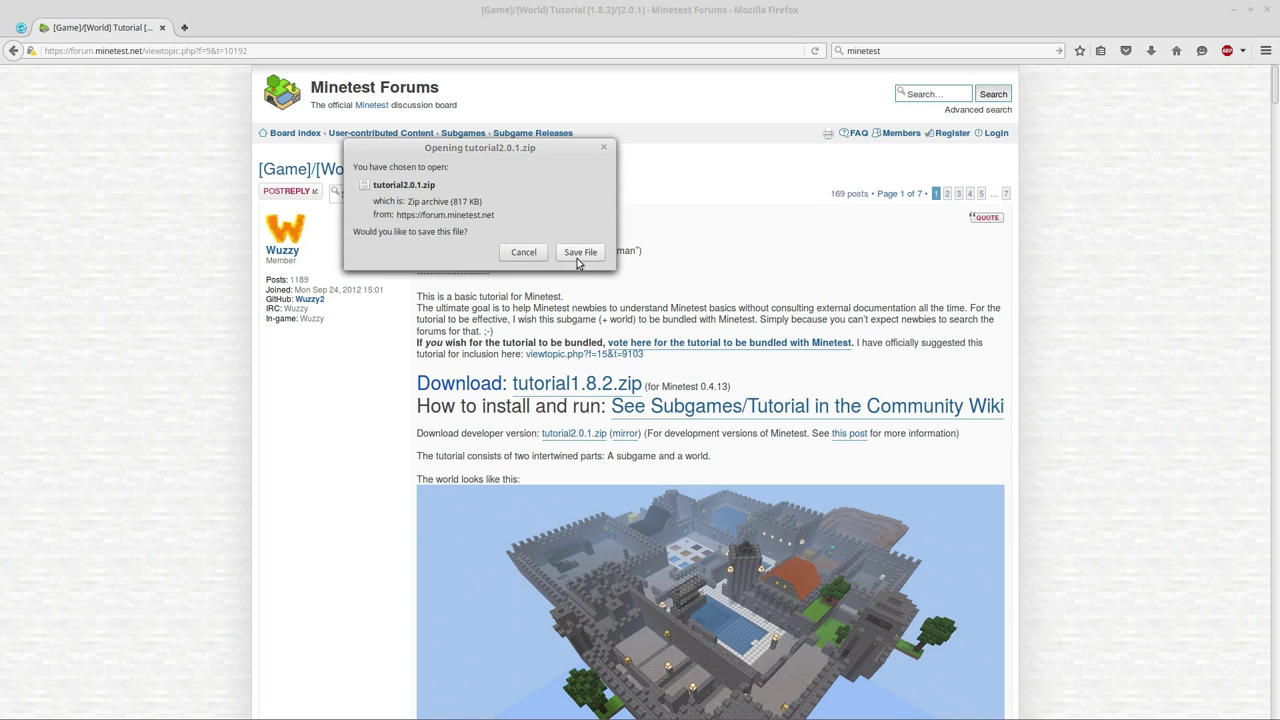
left_click(577, 256)
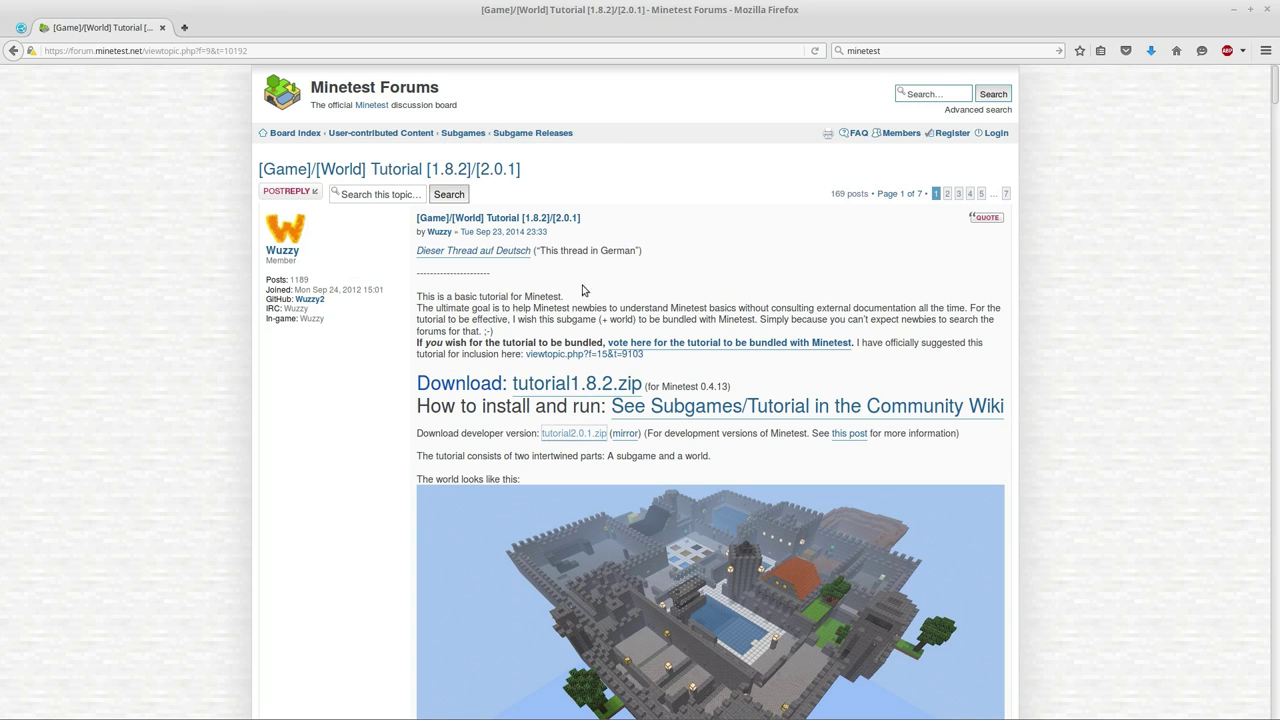
Step: Locate the downloaded tutorial2.0.1.zip in the Downloads folder and open the archive
mouse_move(130, 712)
left_click(128, 682)
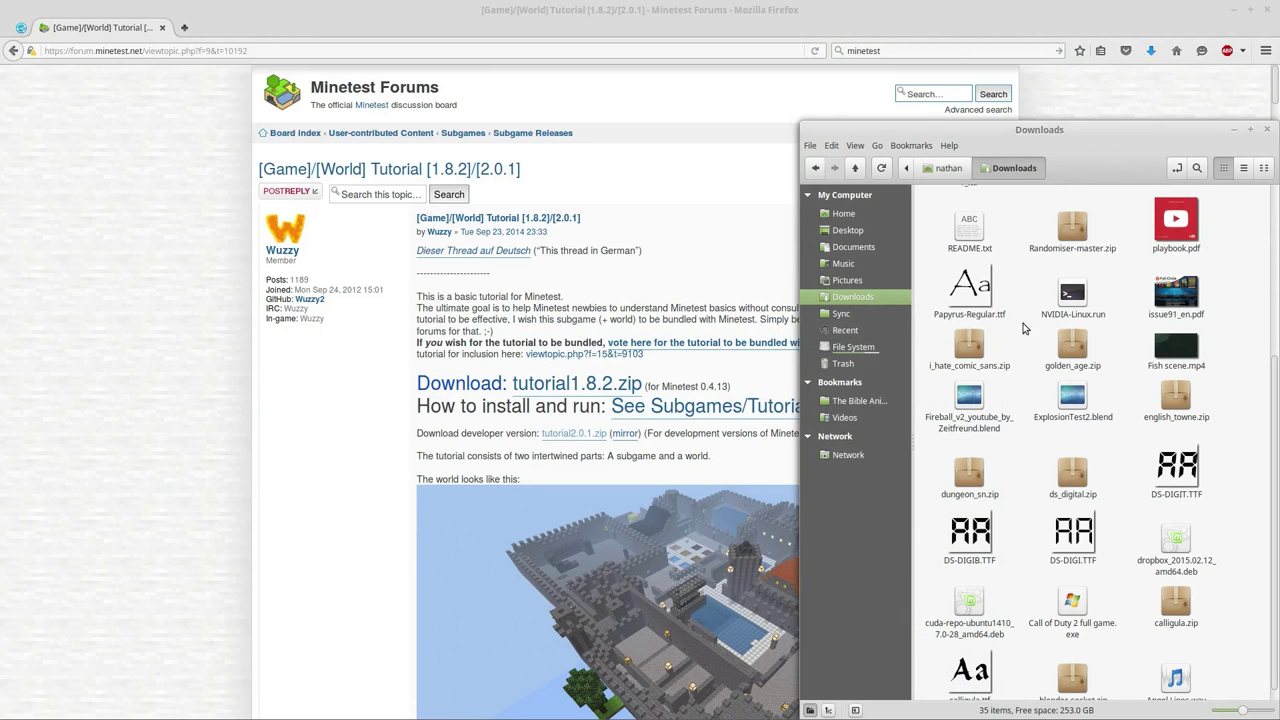
scroll(1030, 480, "up", 5)
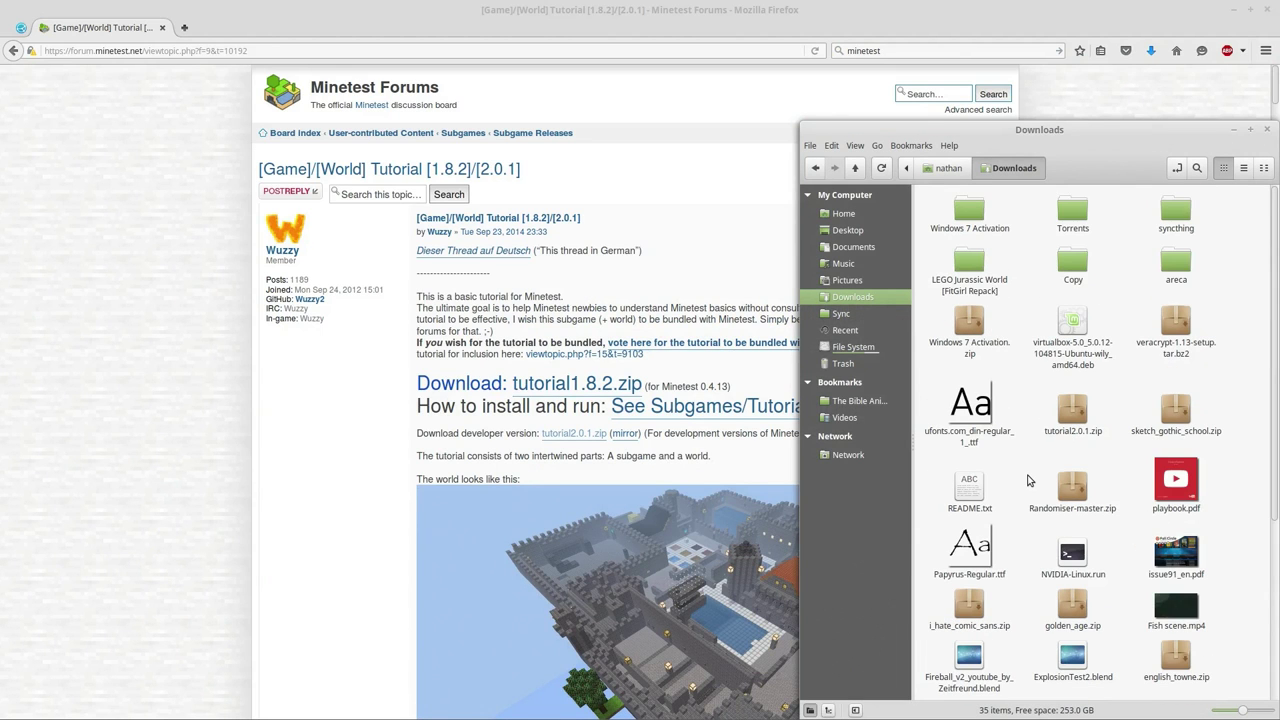
scroll(1037, 466, "down", 4)
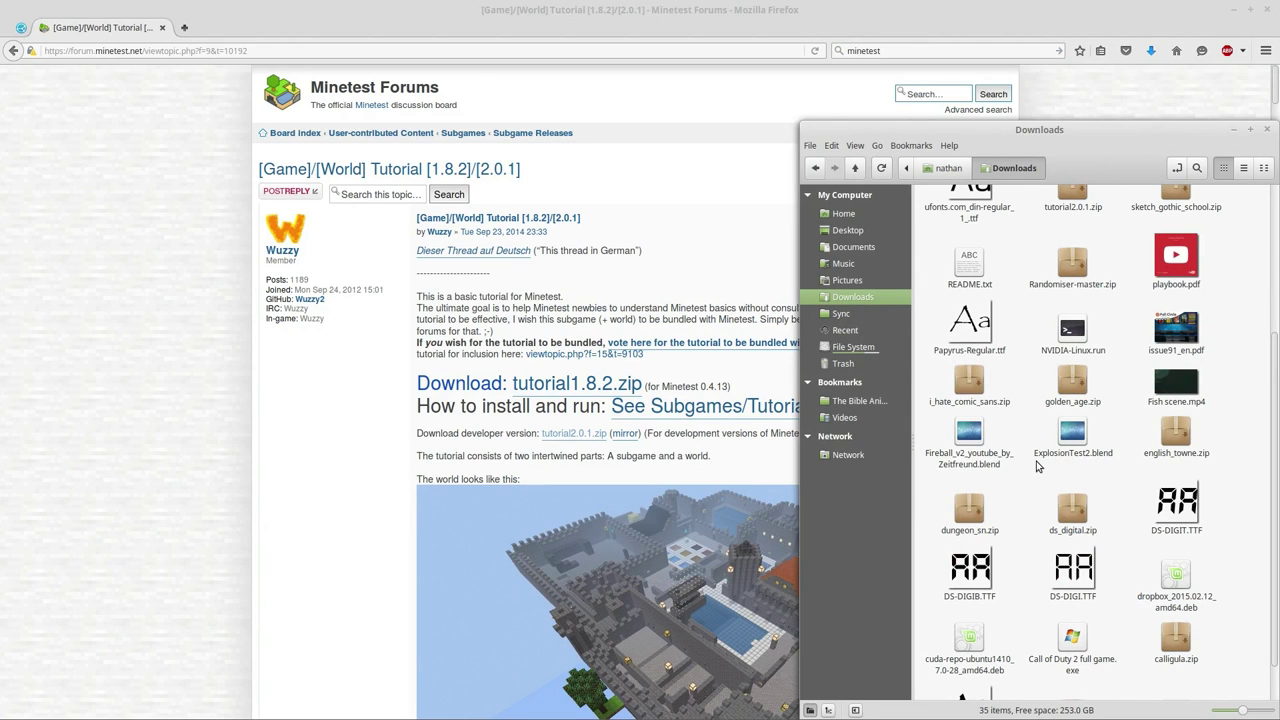
scroll(1037, 466, "down", 1)
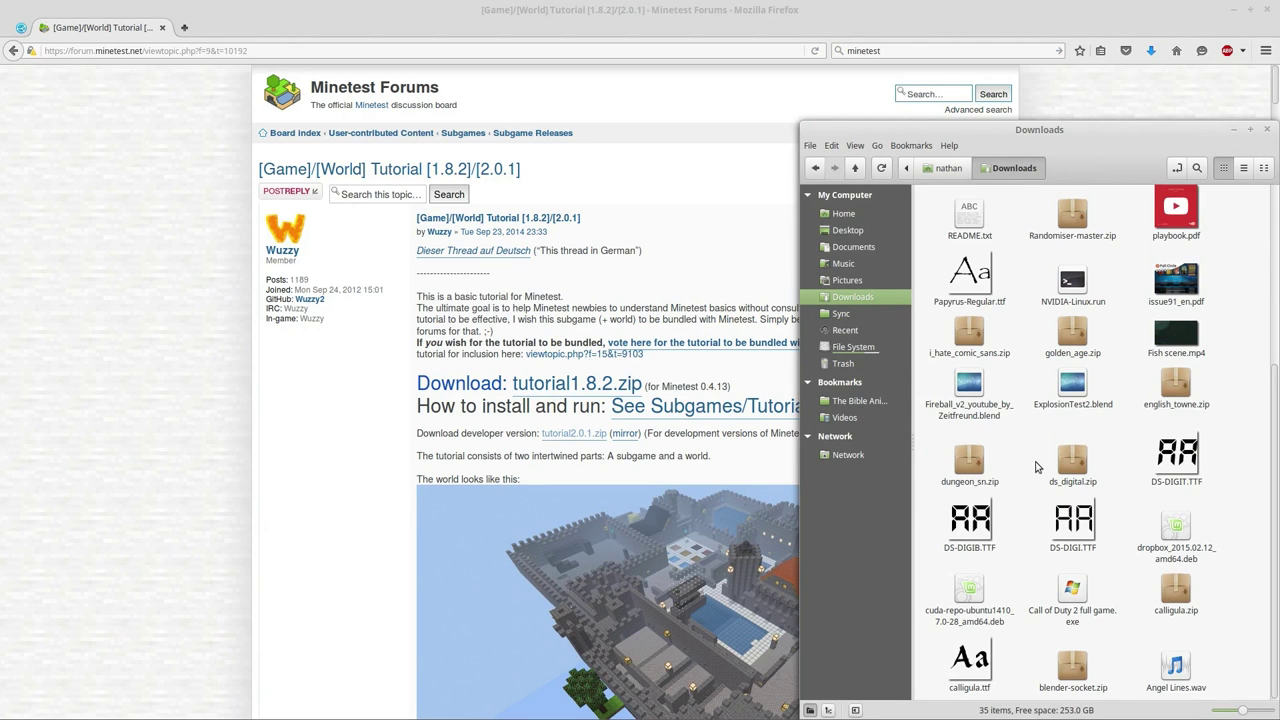
left_click(1150, 52)
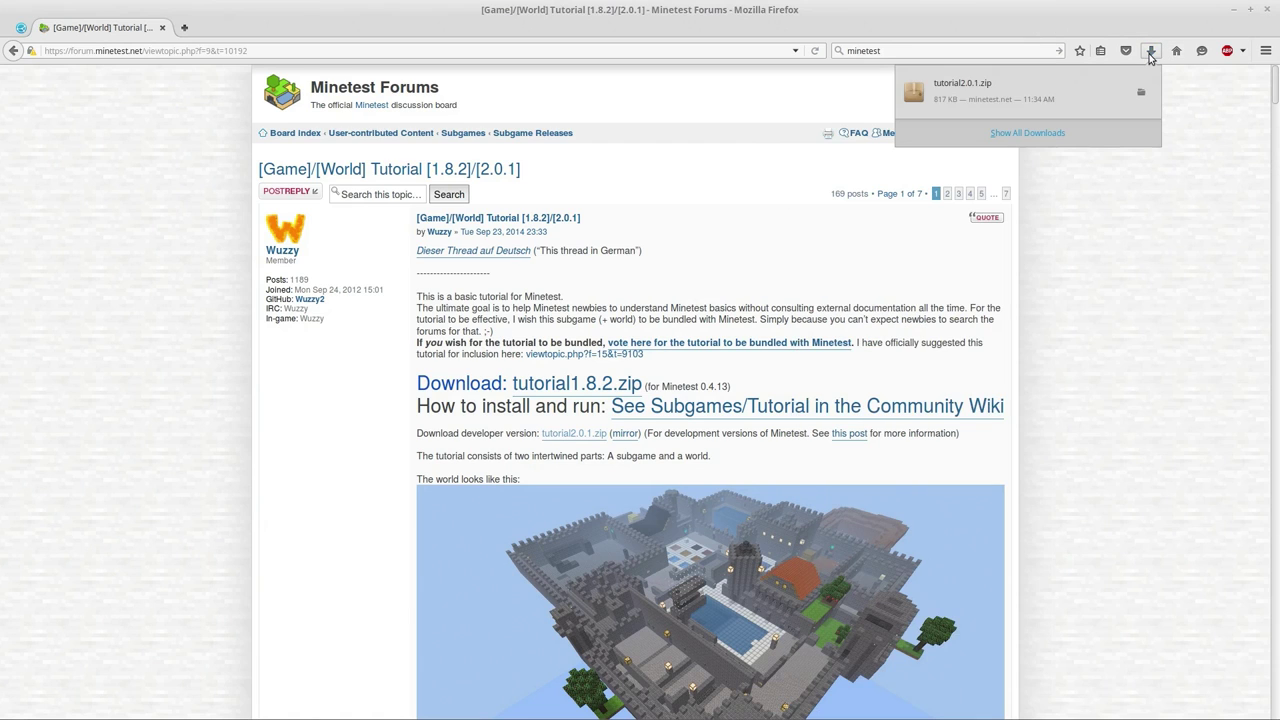
right_click(1025, 90)
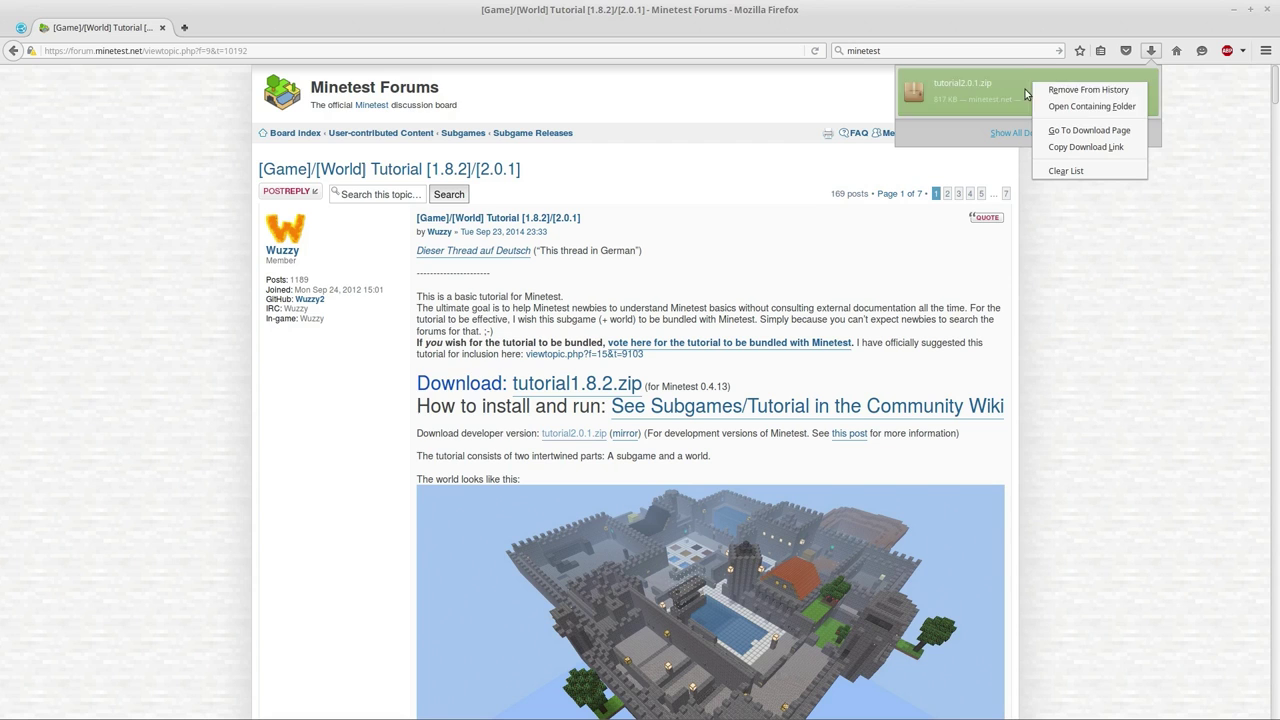
left_click(1058, 106)
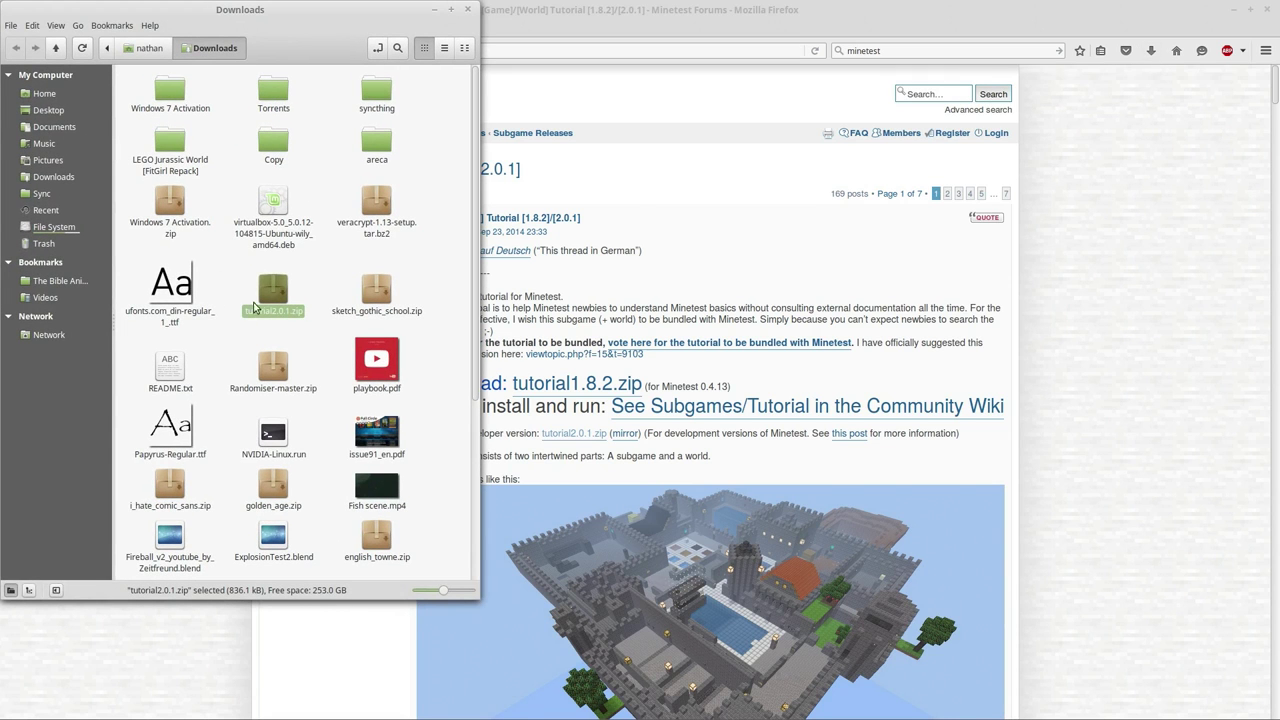
left_click_drag(254, 14, 1059, 144)
double_click(1072, 421)
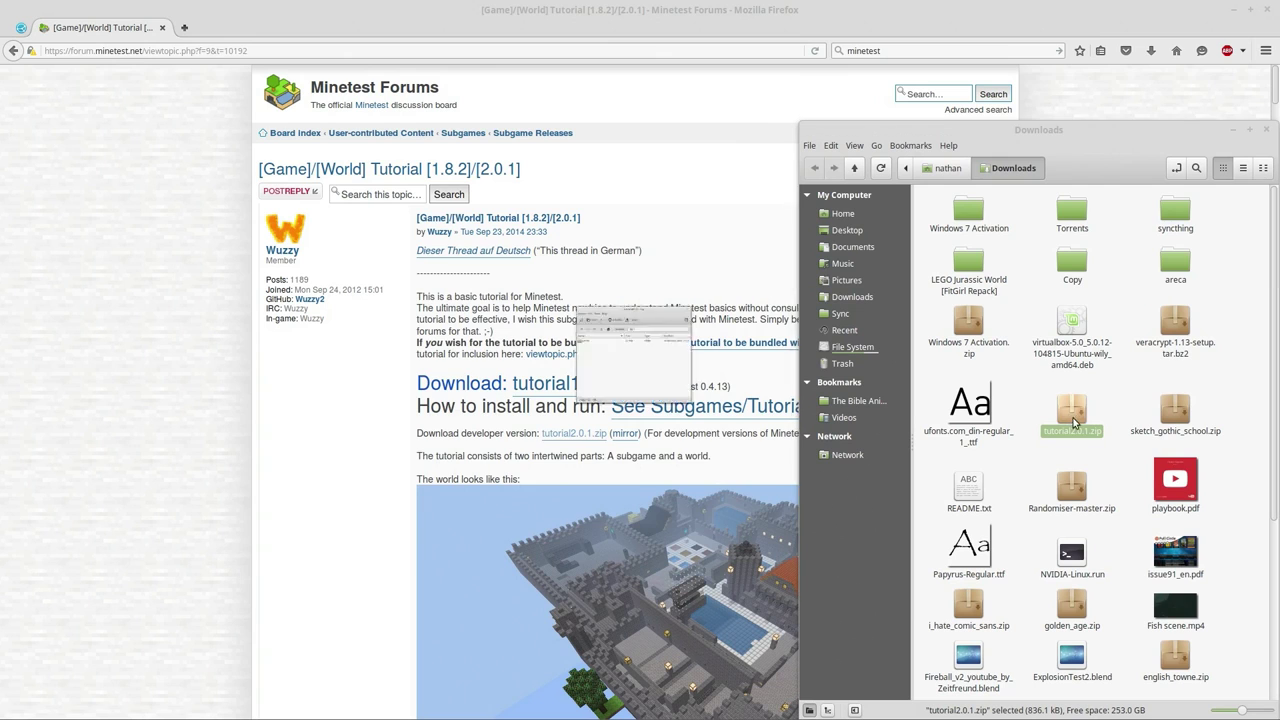
left_click_drag(640, 192, 1039, 181)
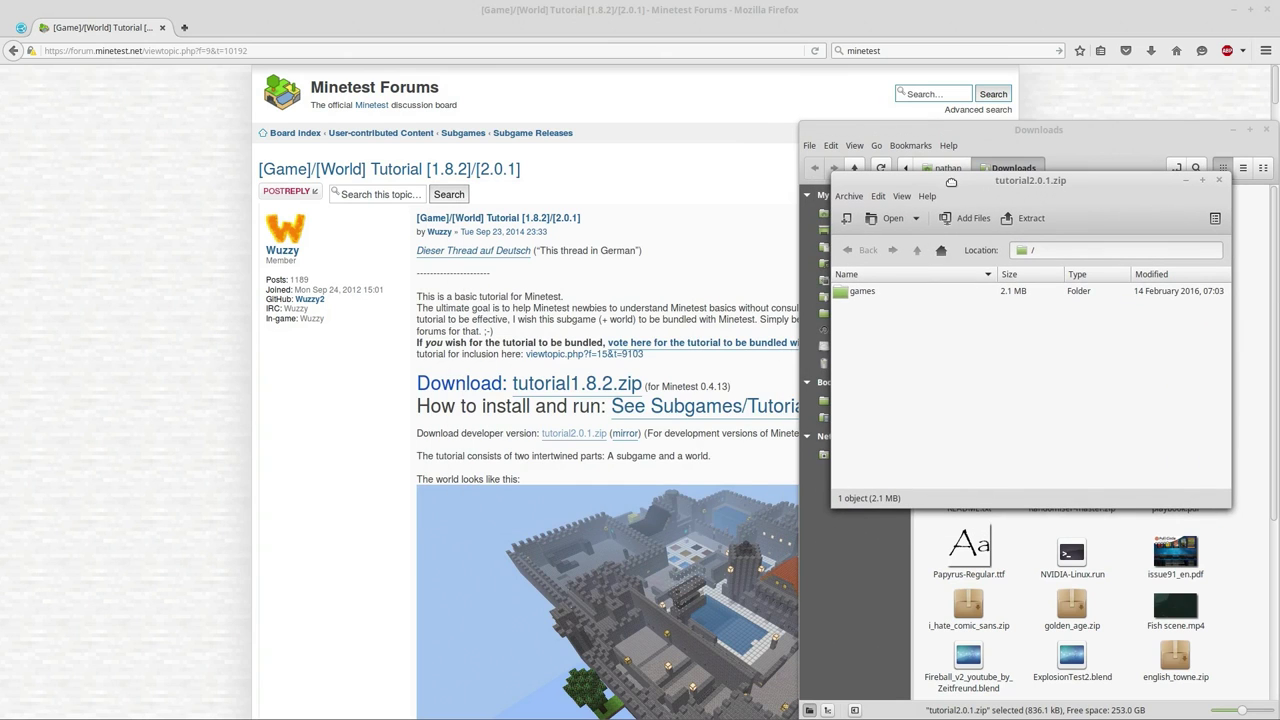
Step: Bring up the Home folder window and show its hidden files
mouse_move(100, 716)
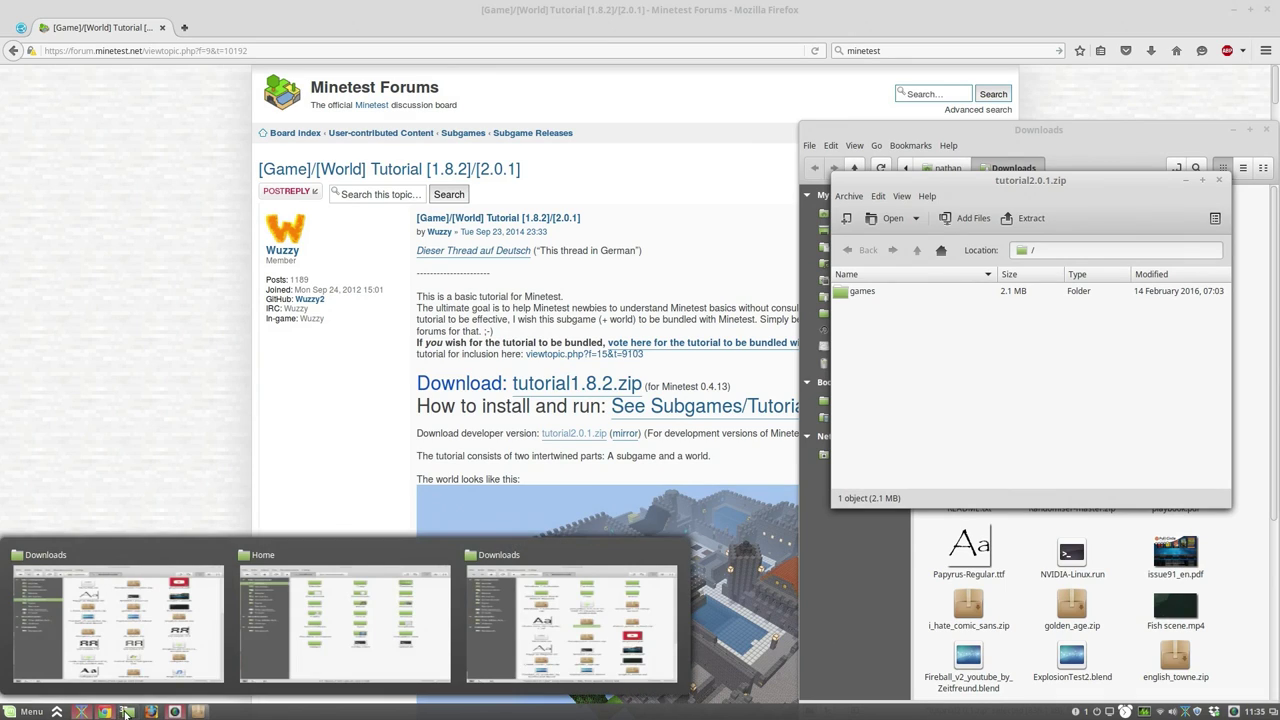
mouse_move(118, 648)
mouse_move(281, 626)
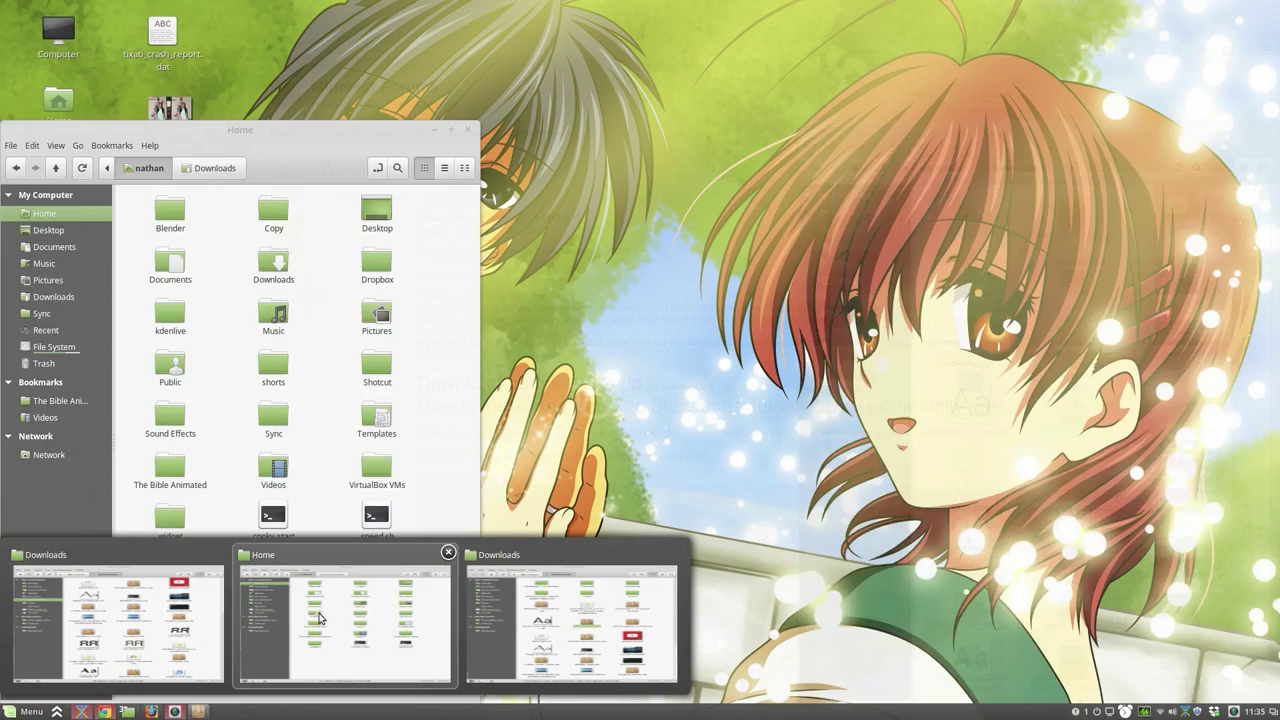
left_click(340, 620)
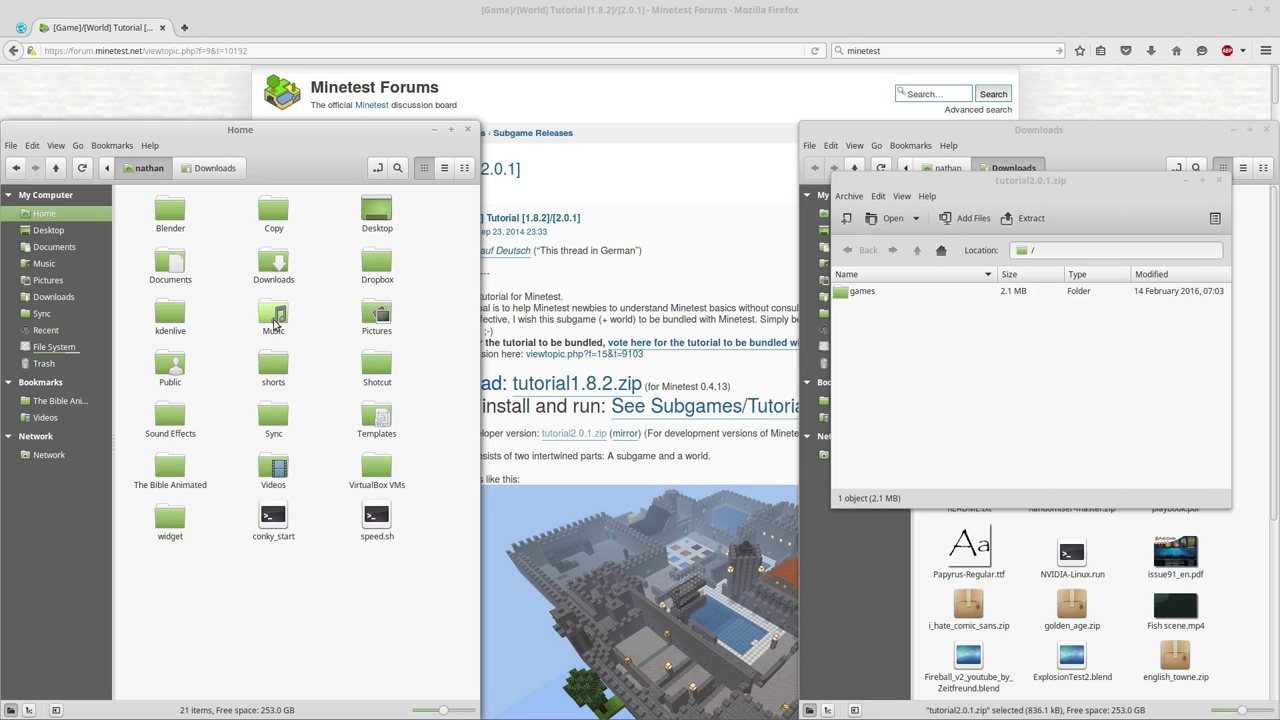
left_click(82, 147)
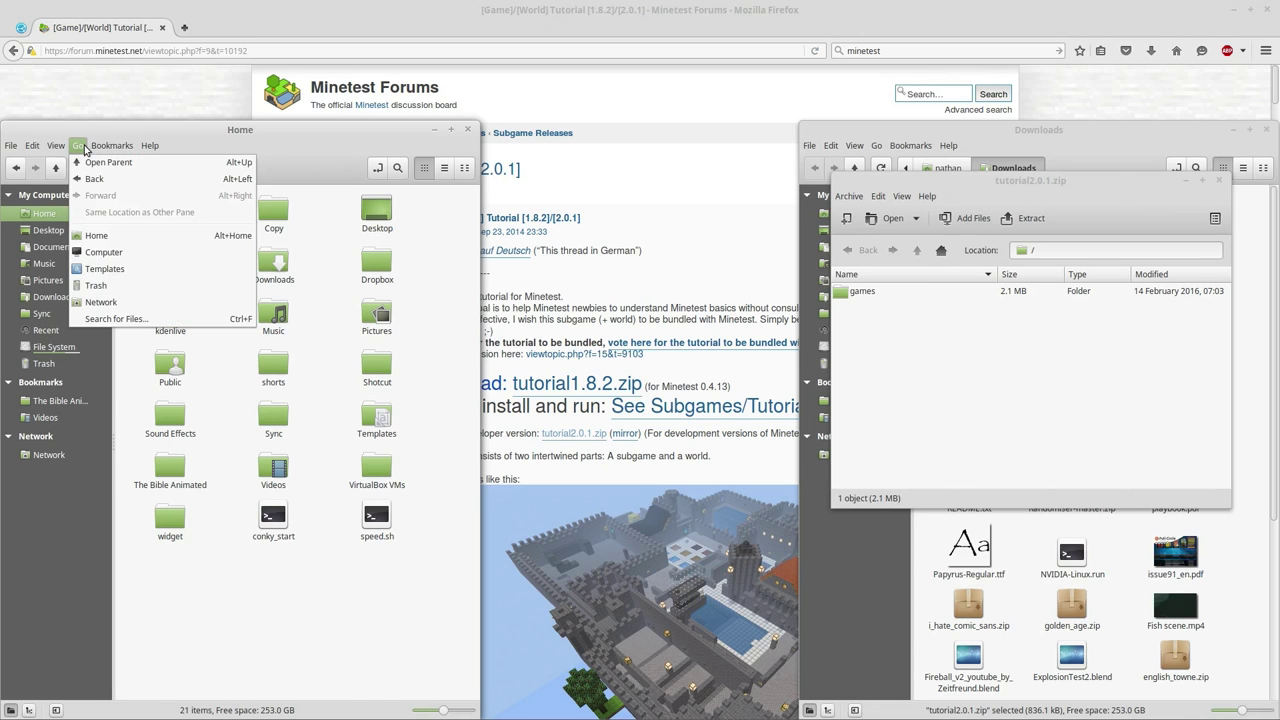
mouse_move(56, 146)
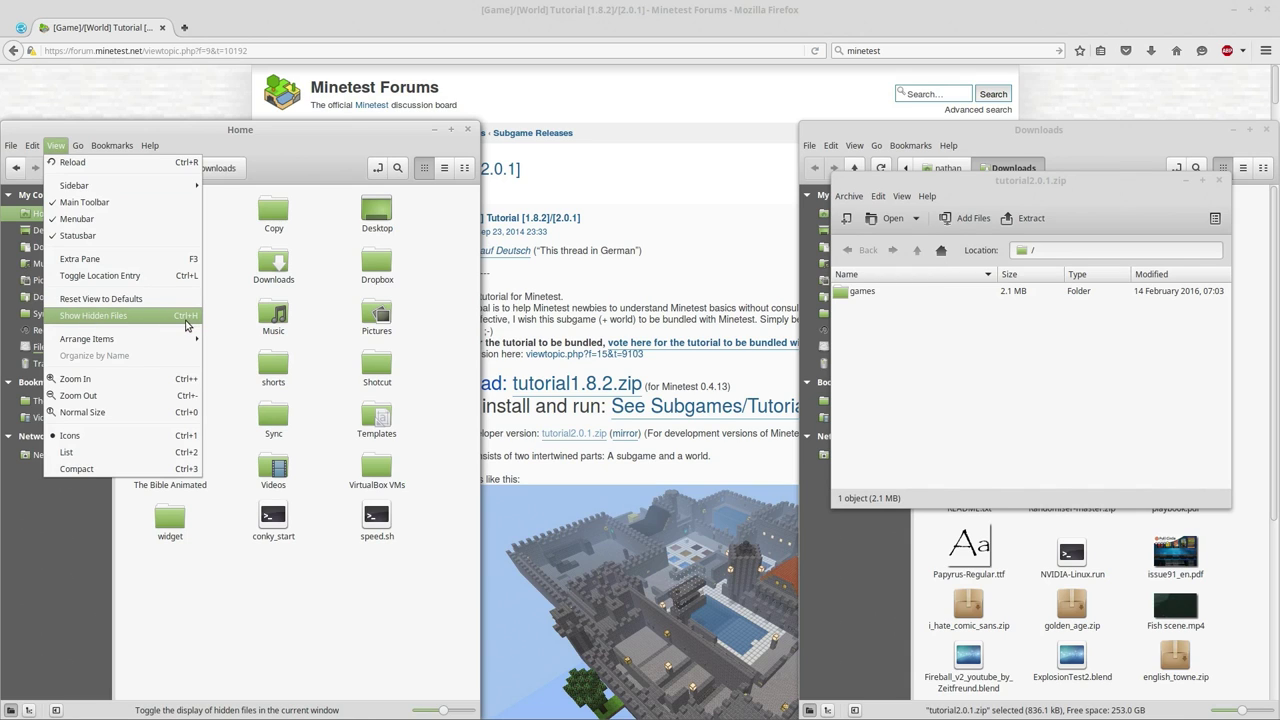
left_click(185, 316)
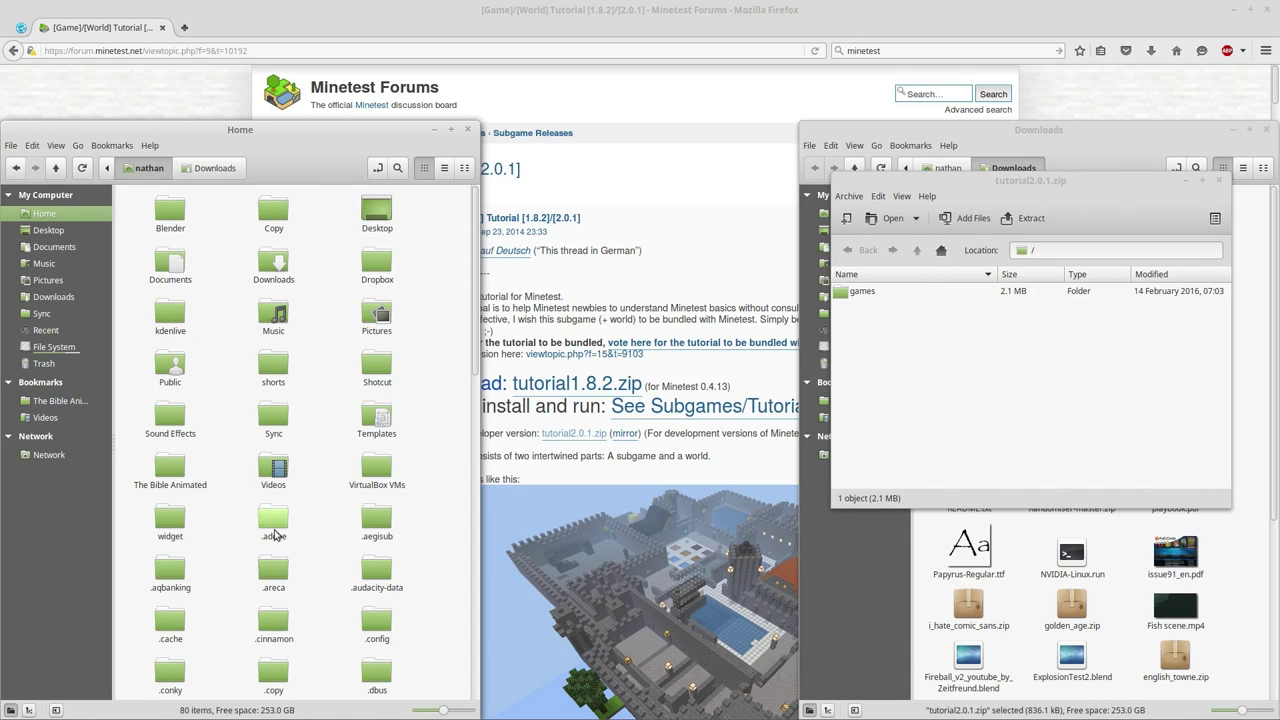
Step: Open the games folder inside the hidden .minetest folder of the home directory
left_click(276, 538)
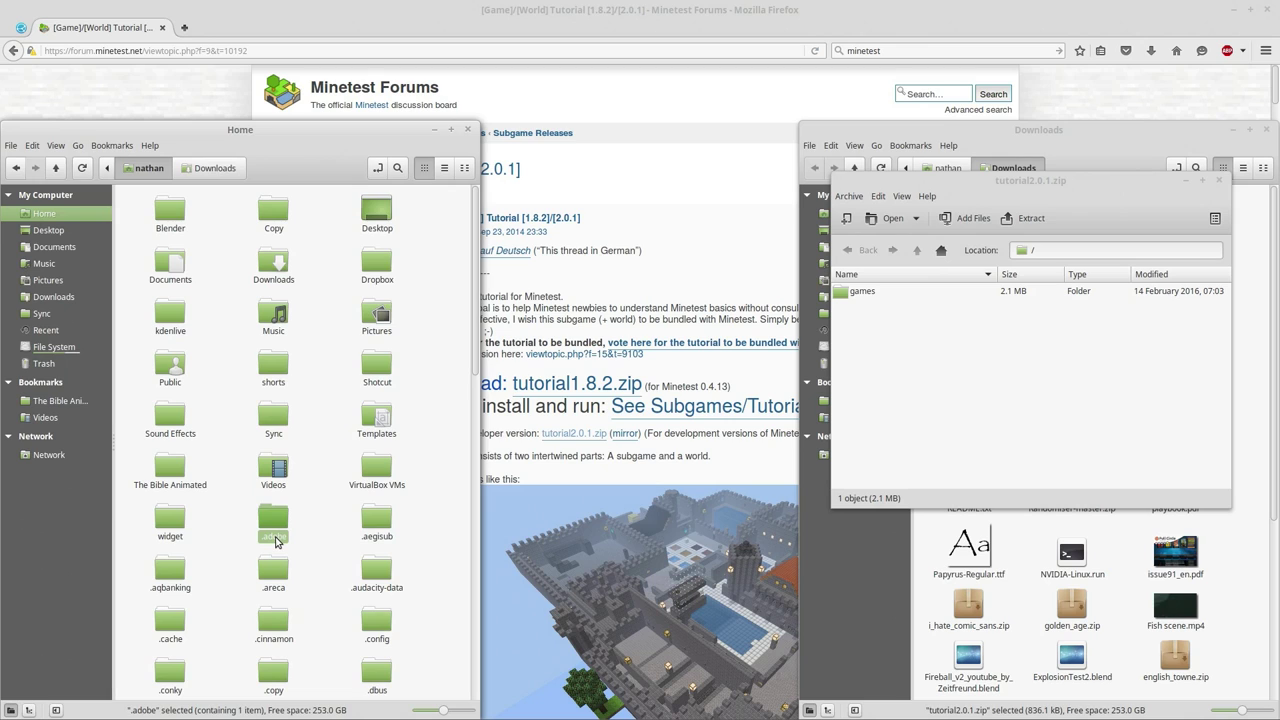
key("Down")
key("Down")
key("Down")
key("Down")
key("Down")
key("Down")
key("Down")
key("Down")
key("Down")
key("Return")
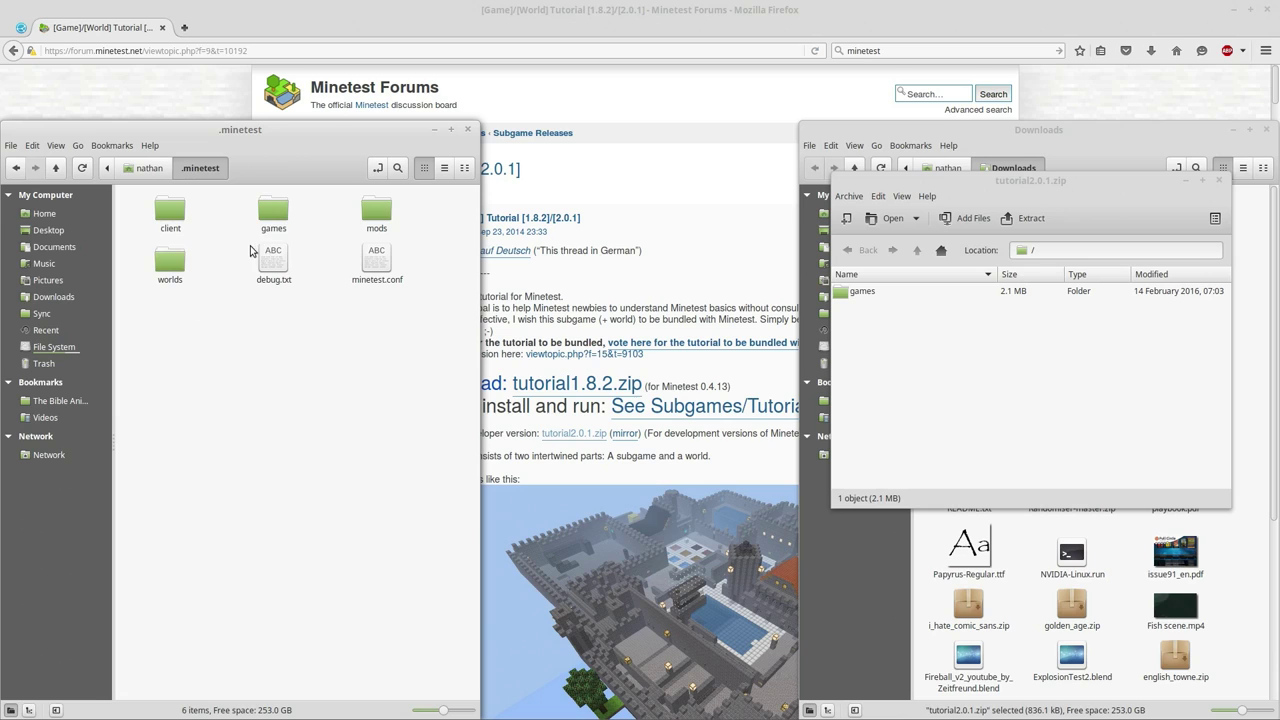
double_click(274, 219)
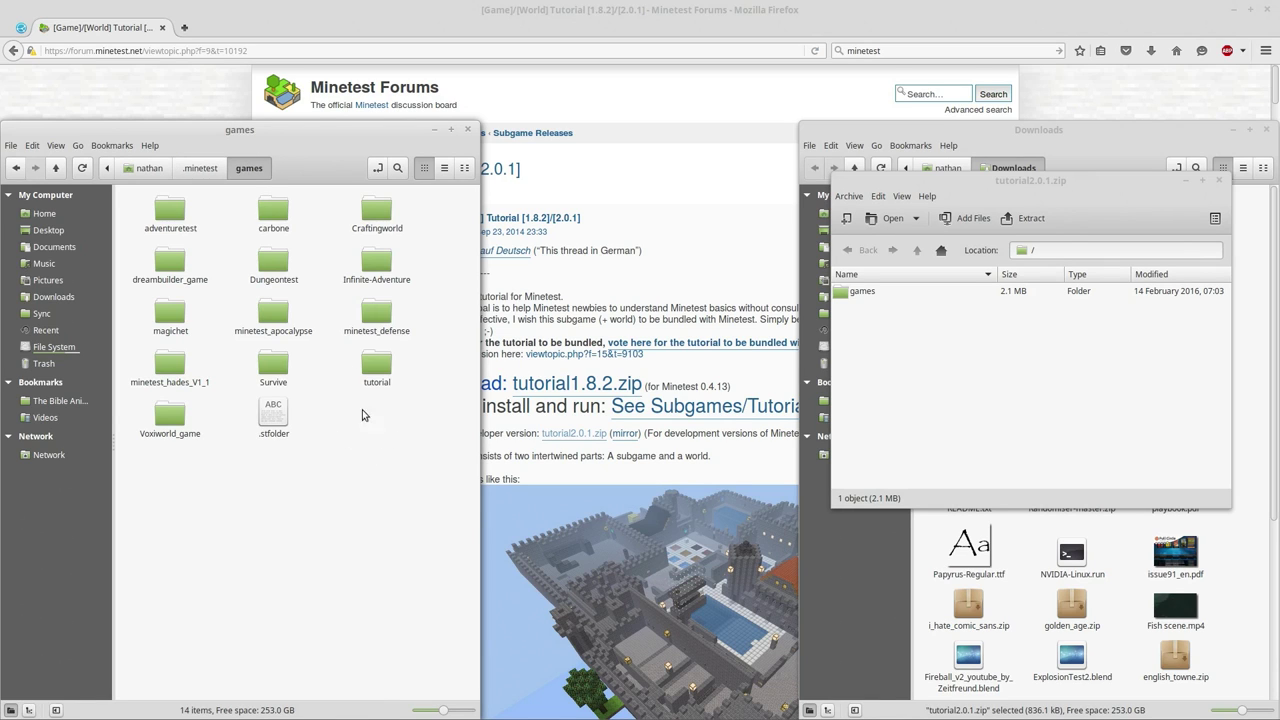
Step: Replace the existing tutorial folder in .minetest/games with the tutorial folder from the archive's games folder
double_click(880, 292)
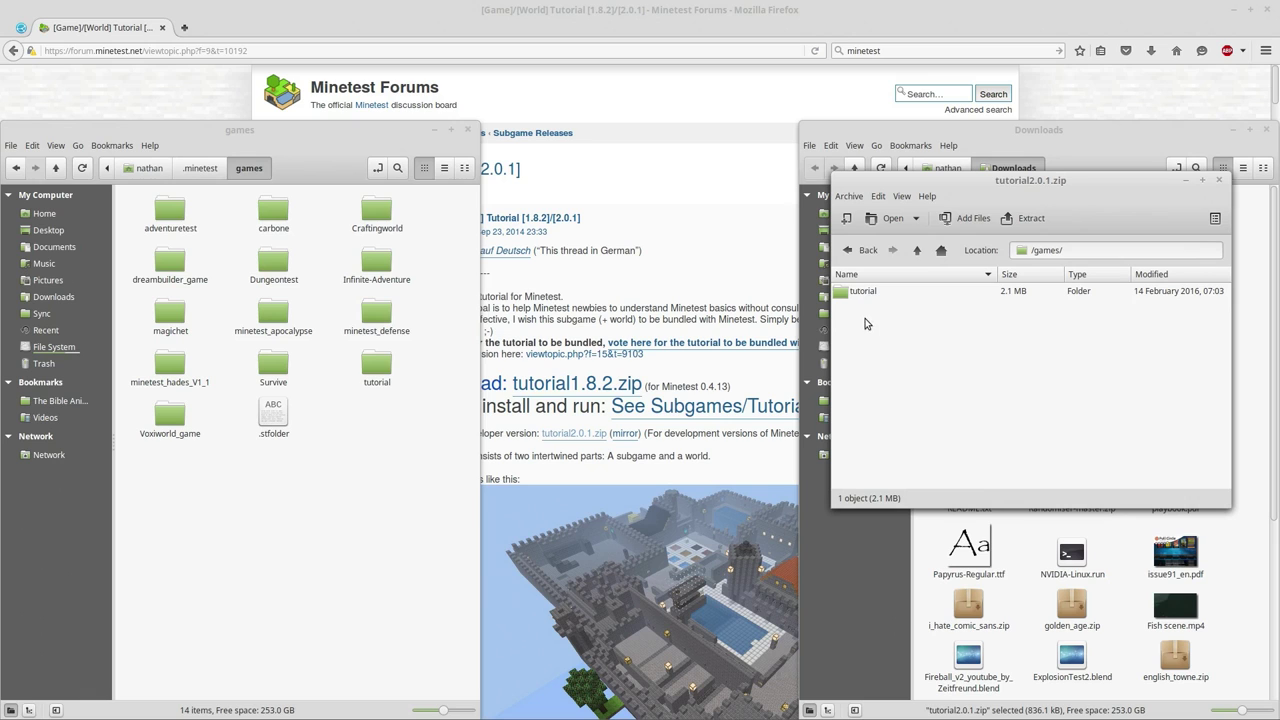
left_click_drag(852, 294, 316, 495)
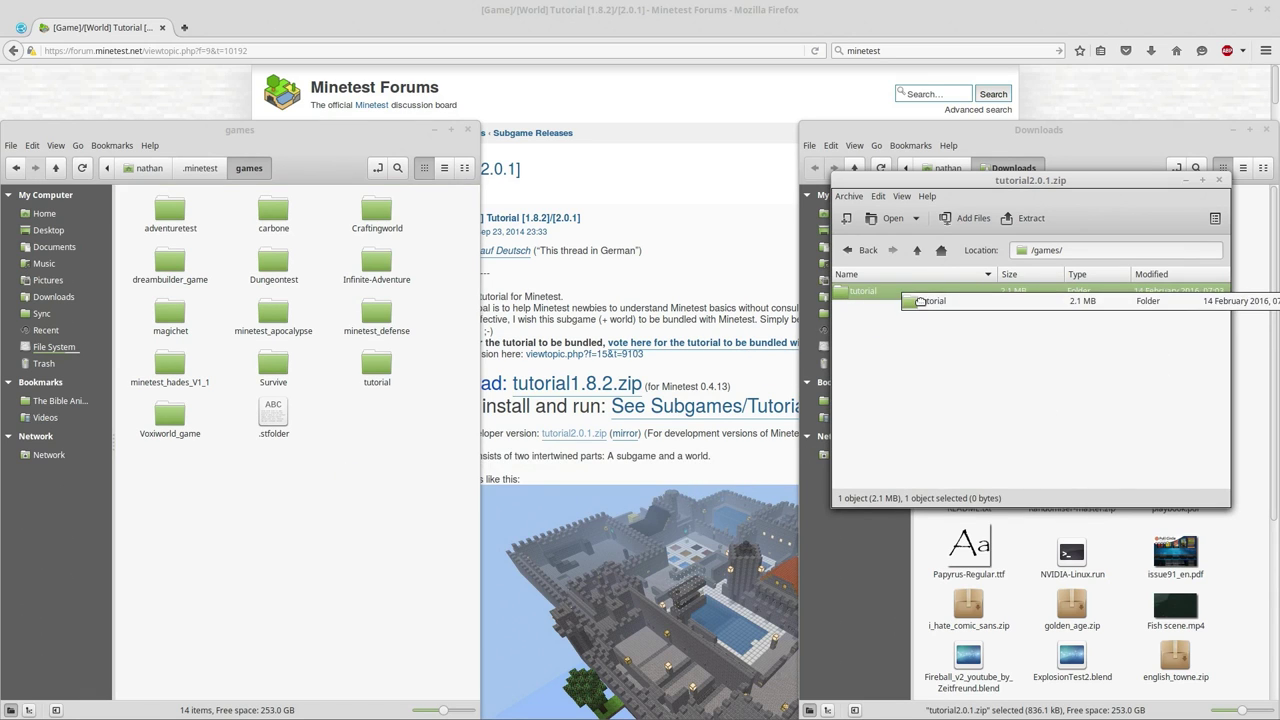
left_click(378, 368)
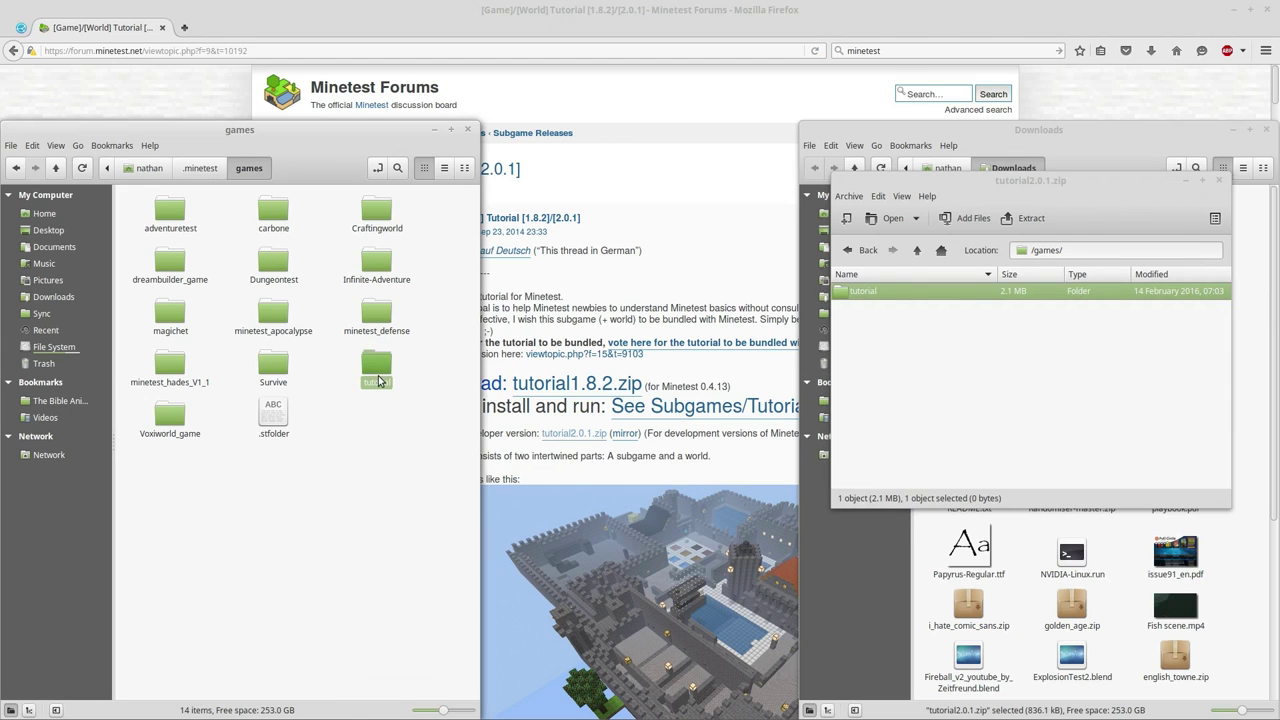
right_click(382, 380)
left_click(430, 587)
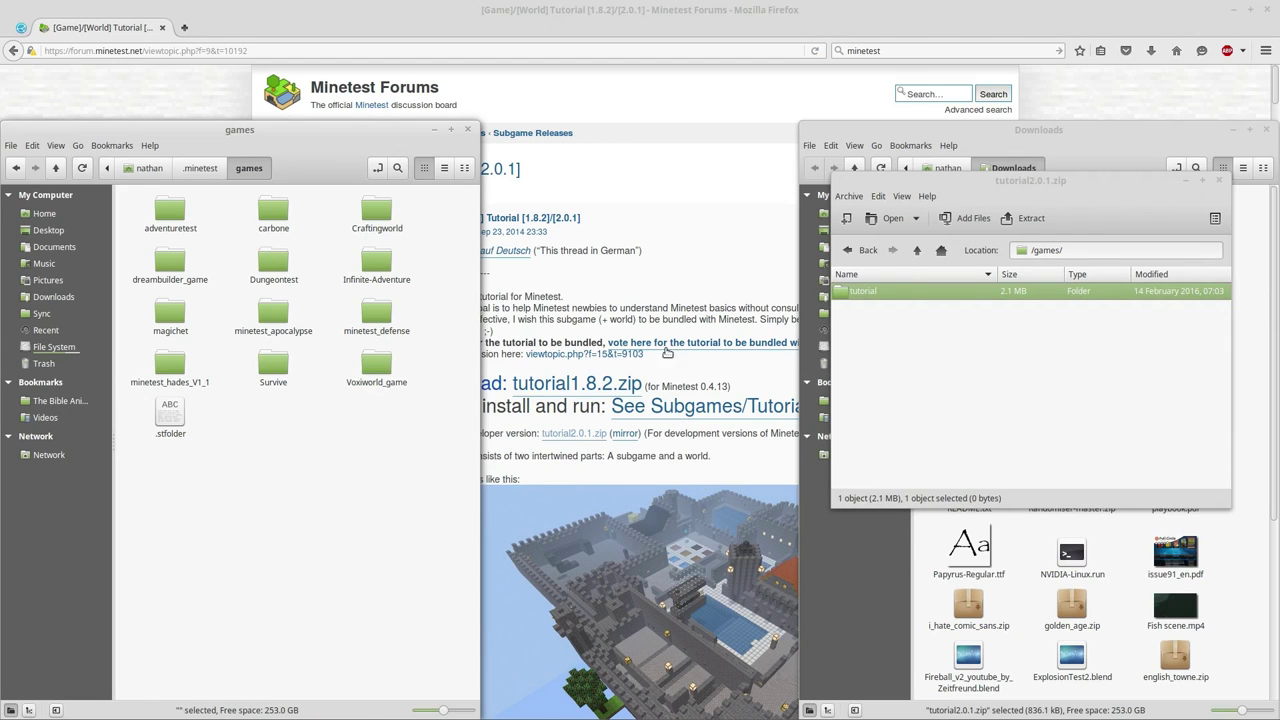
left_click_drag(946, 296, 318, 516)
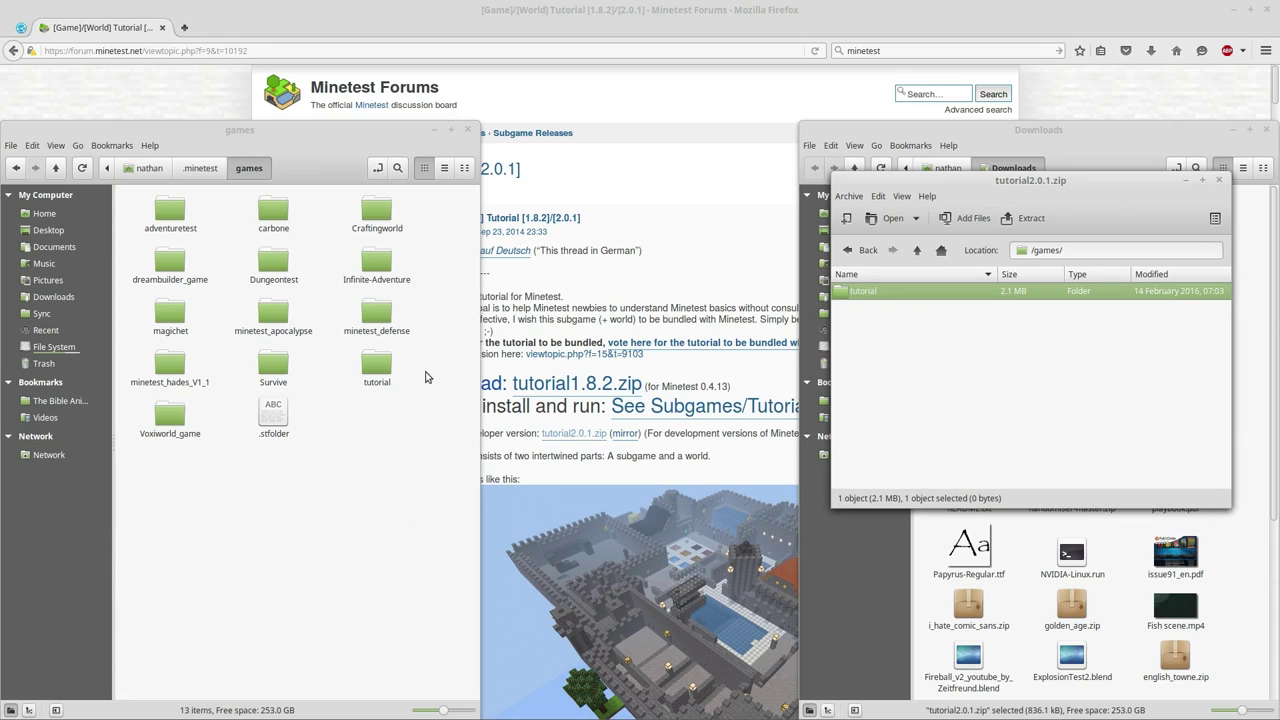
left_click(369, 372)
Step: Launch Minetest from the installed applications
key("super")
type("mnie")
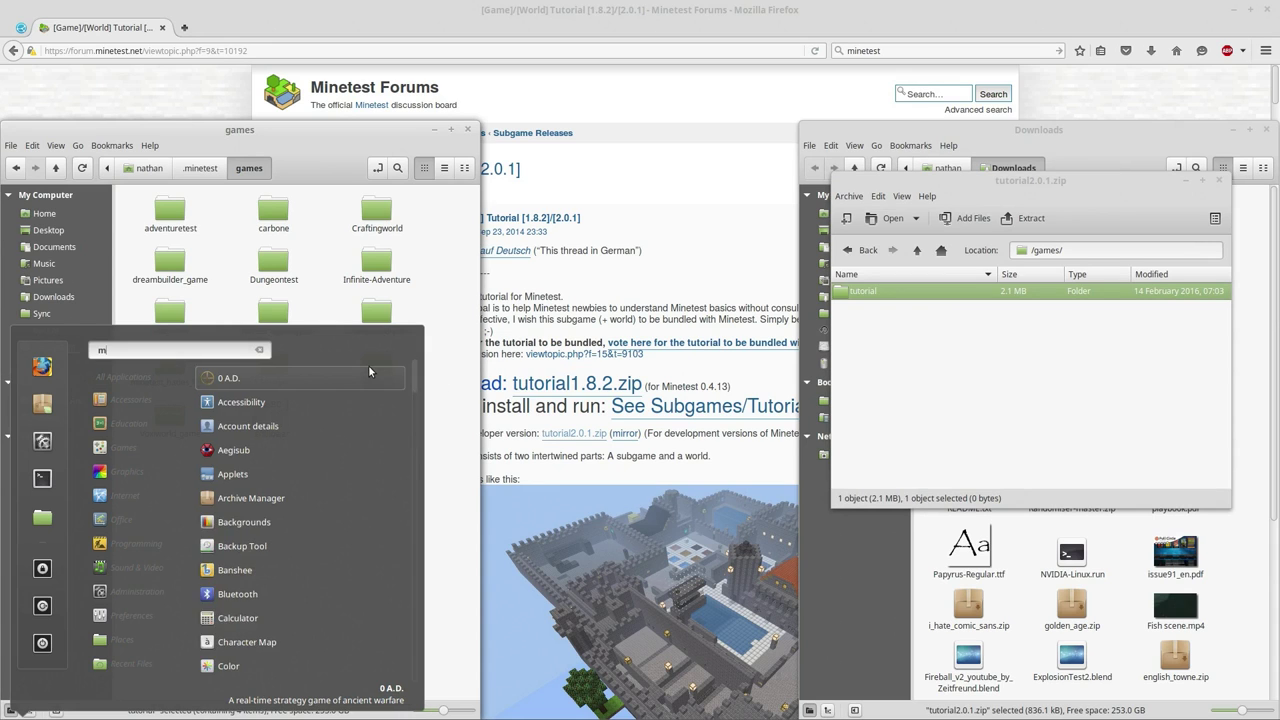
key("BackSpace")
key("BackSpace")
key("BackSpace")
key("BackSpace")
key("Escape")
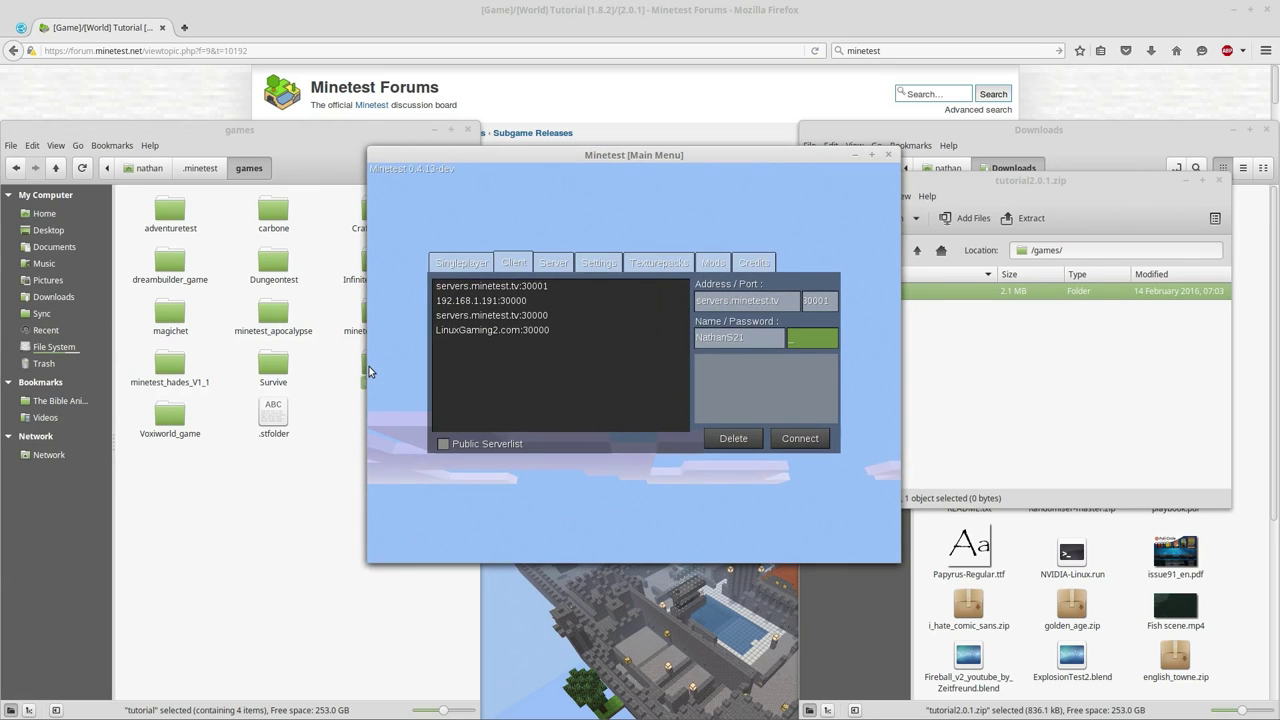
Step: Show the singleplayer worlds and select the Tutorial subgame at the far end of the game list
left_click(447, 260)
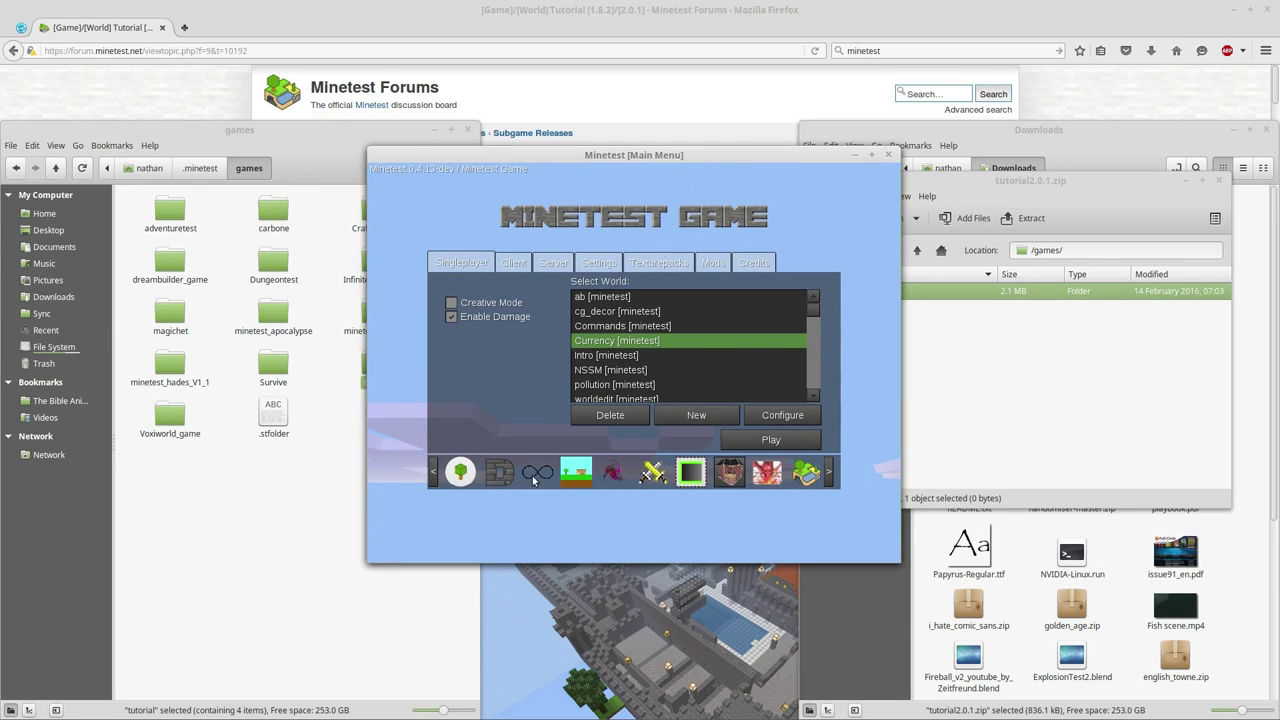
left_click(830, 474)
left_click(830, 474)
left_click(830, 474)
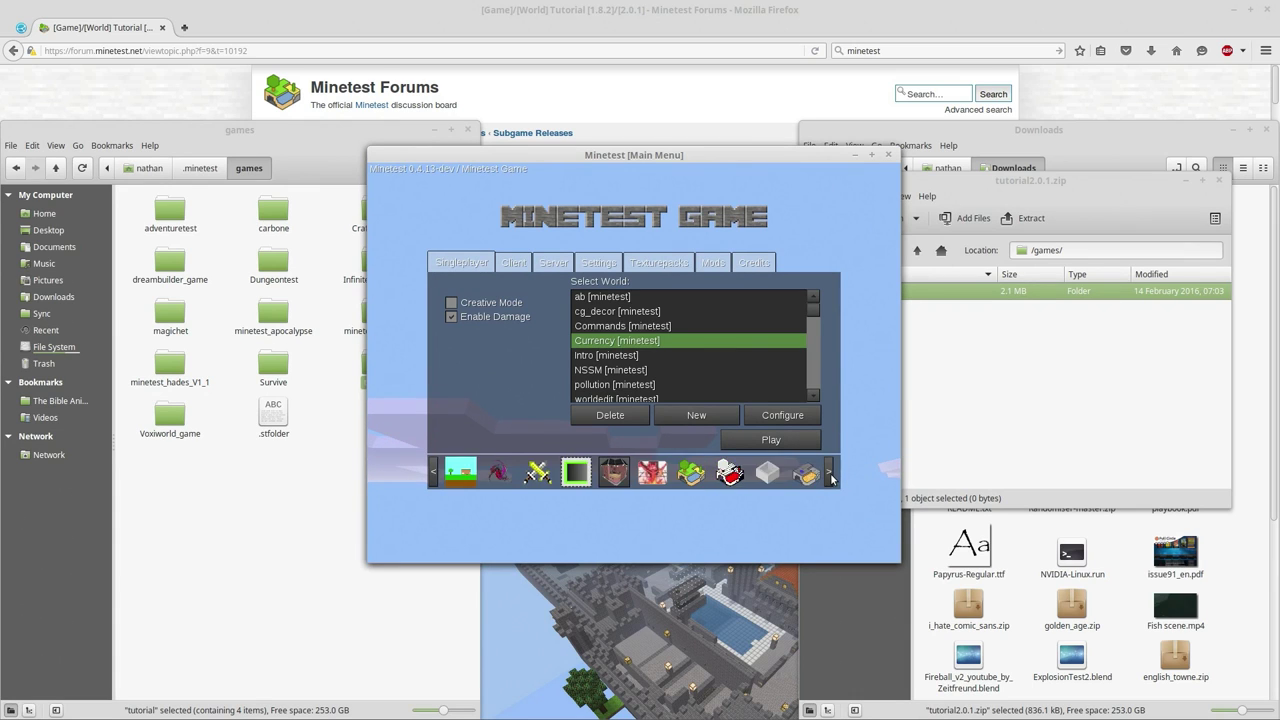
left_click(830, 474)
left_click(830, 474)
left_click(830, 474)
left_click(830, 474)
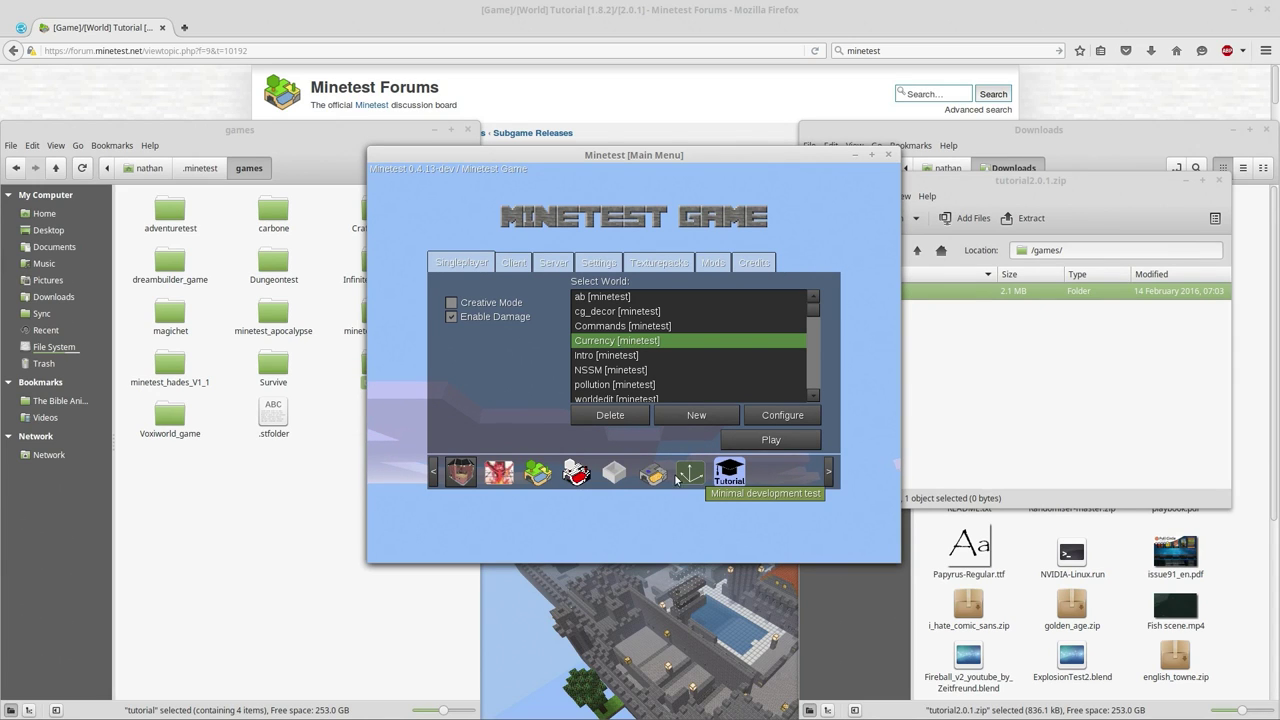
left_click(433, 472)
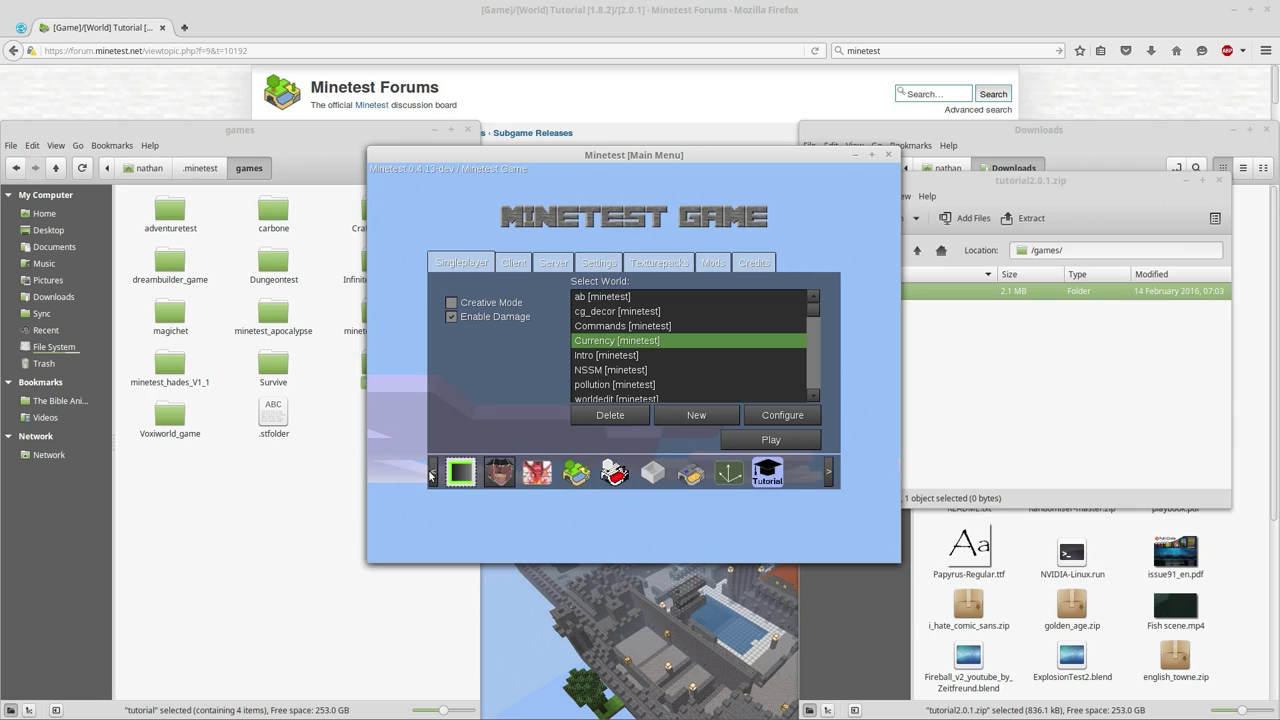
left_click(433, 472)
left_click(433, 472)
left_click(828, 480)
left_click(828, 480)
left_click(775, 478)
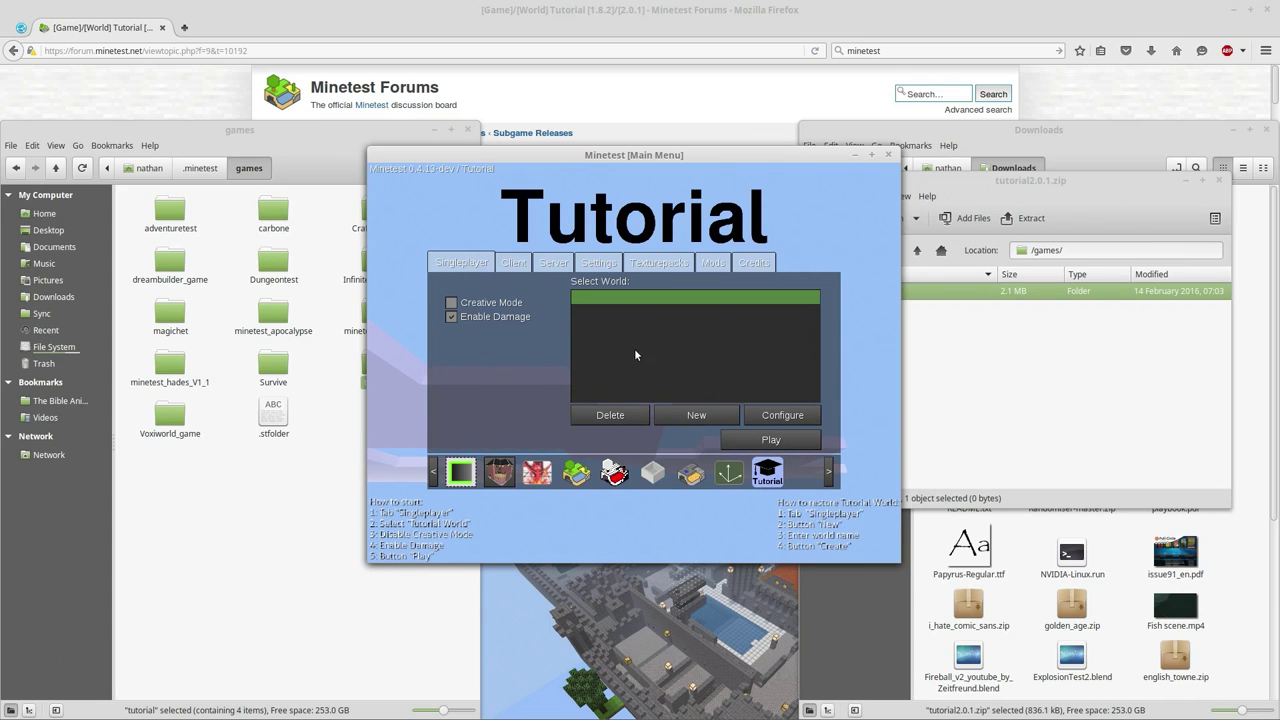
Step: Create a world named tutorial for the Tutorial subgame and start playing it
left_click(685, 416)
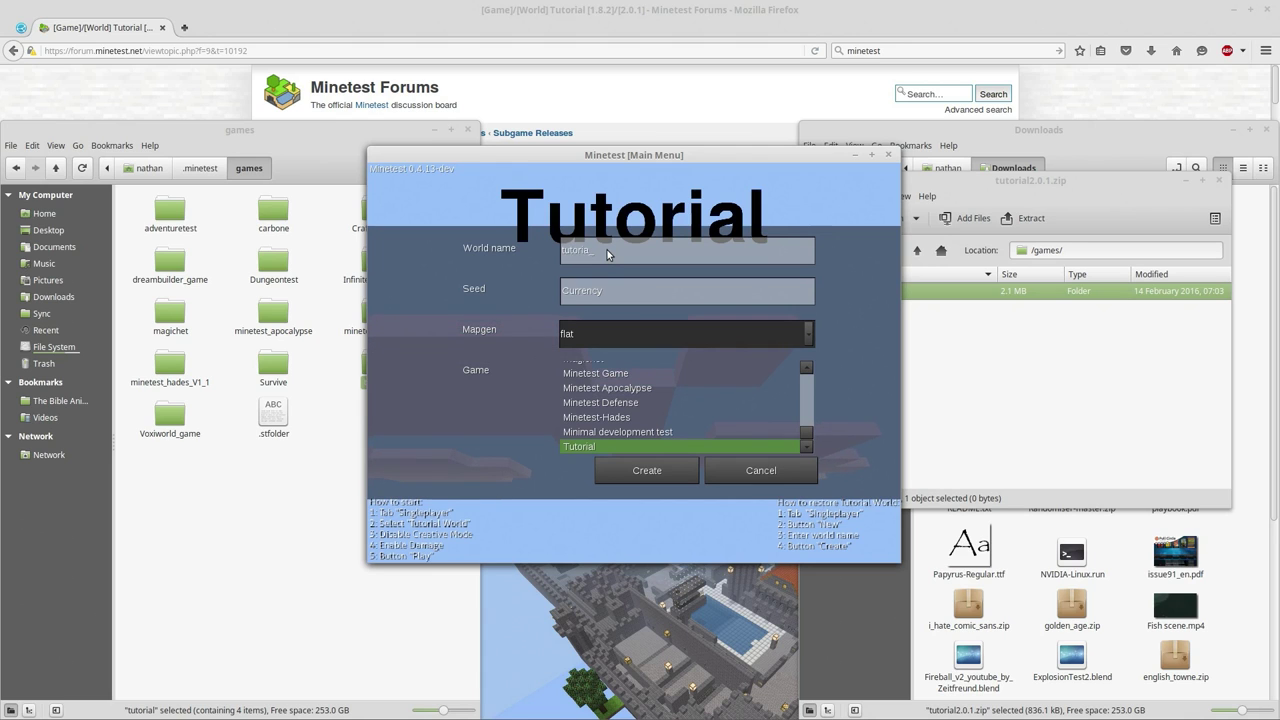
left_click(656, 471)
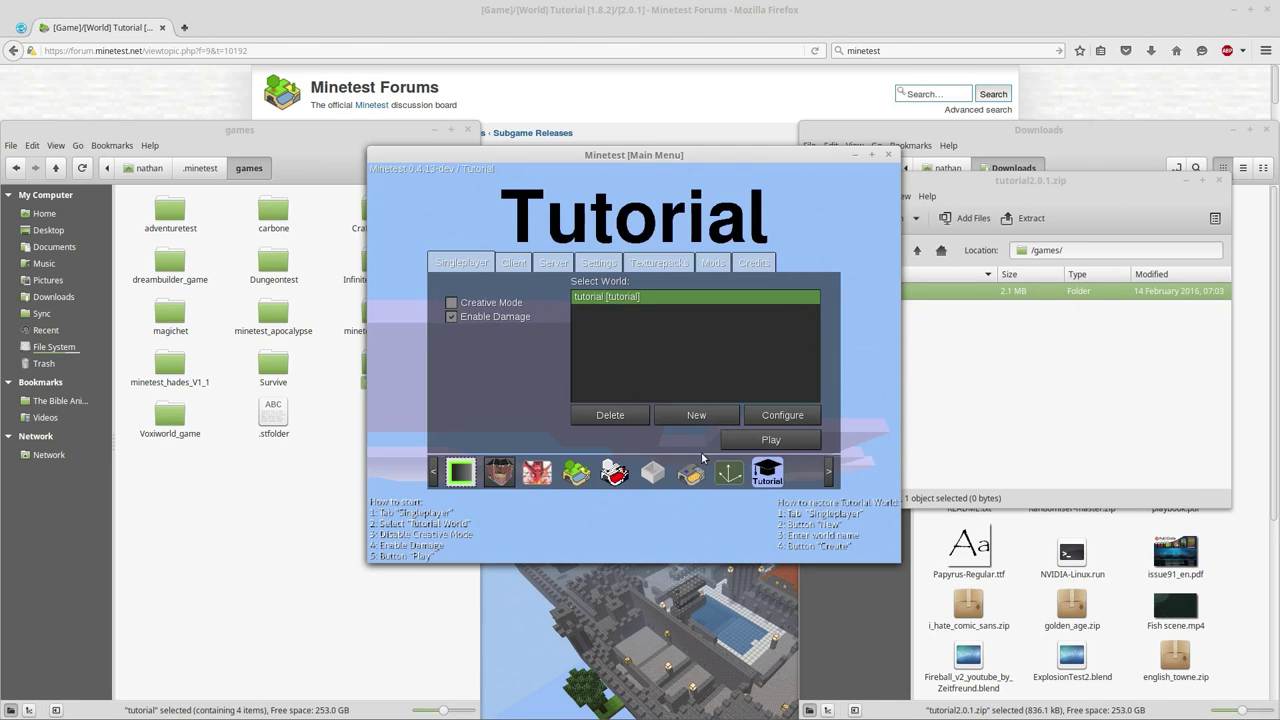
left_click(758, 437)
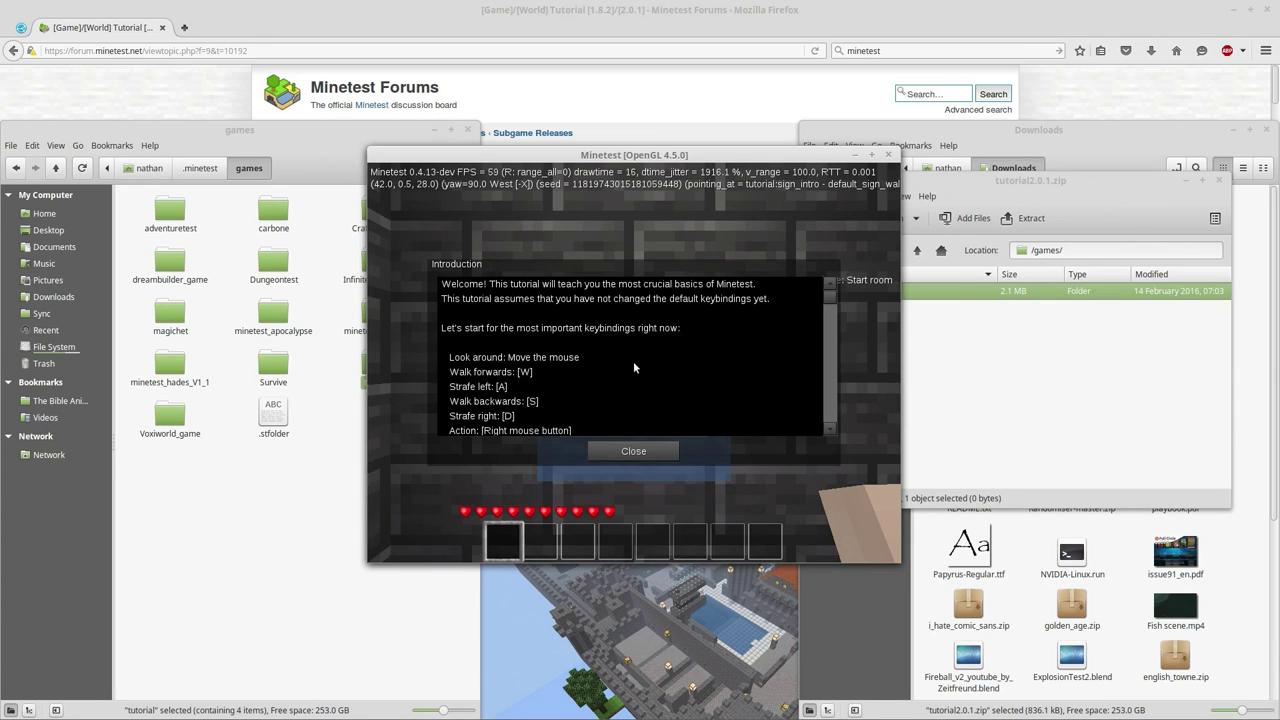
Step: Read through the Introduction sign's text, close it, and open and close the same sign once more
scroll(621, 378, "down", 2)
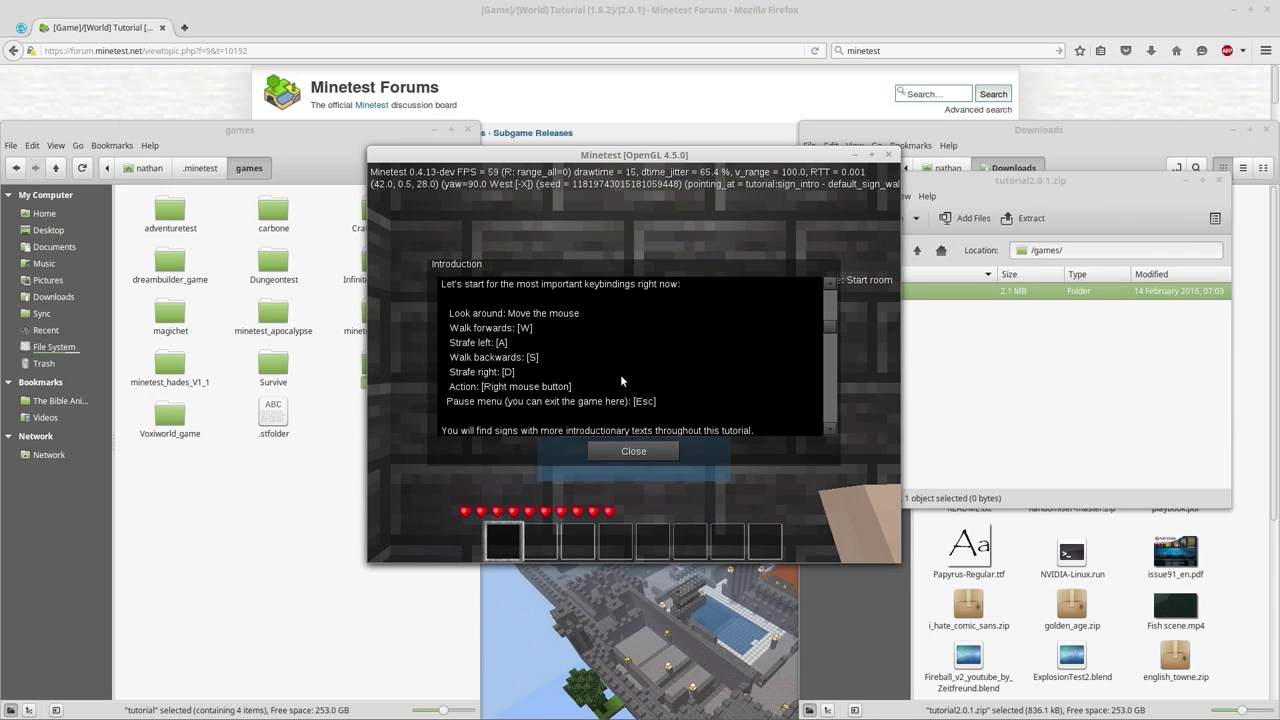
scroll(640, 359, "down", 3)
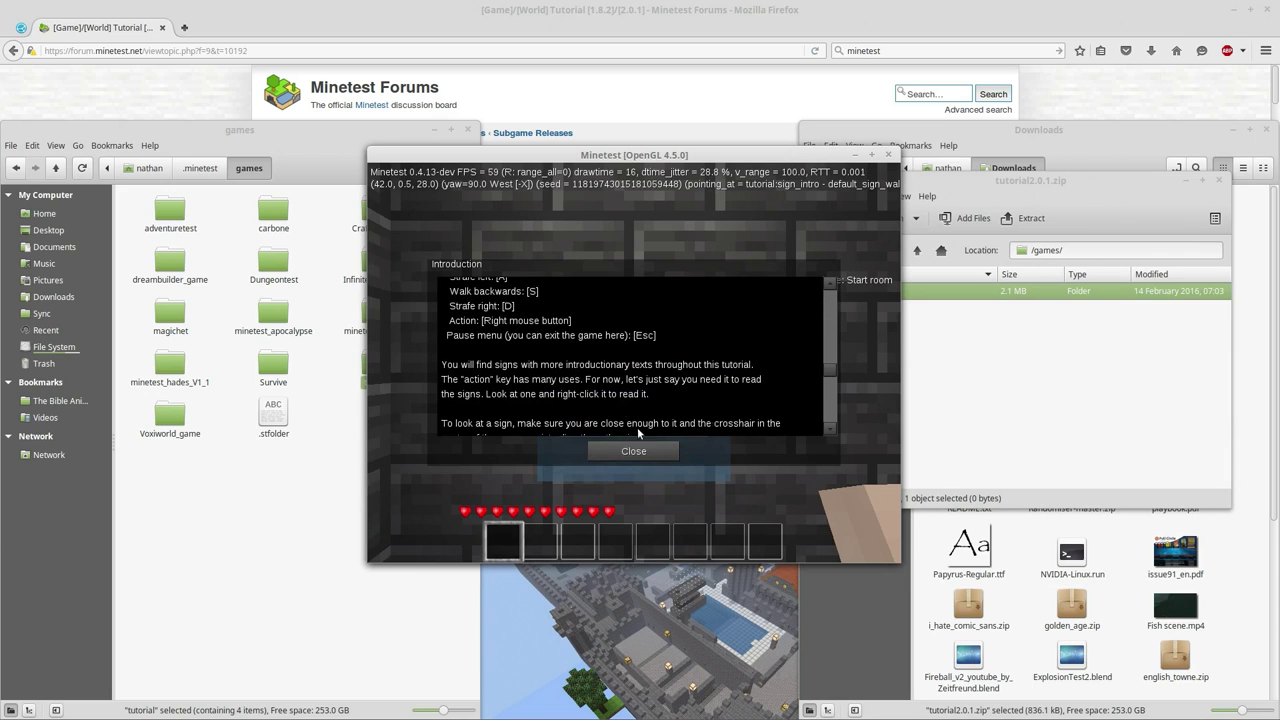
left_click(634, 450)
right_click(633, 361)
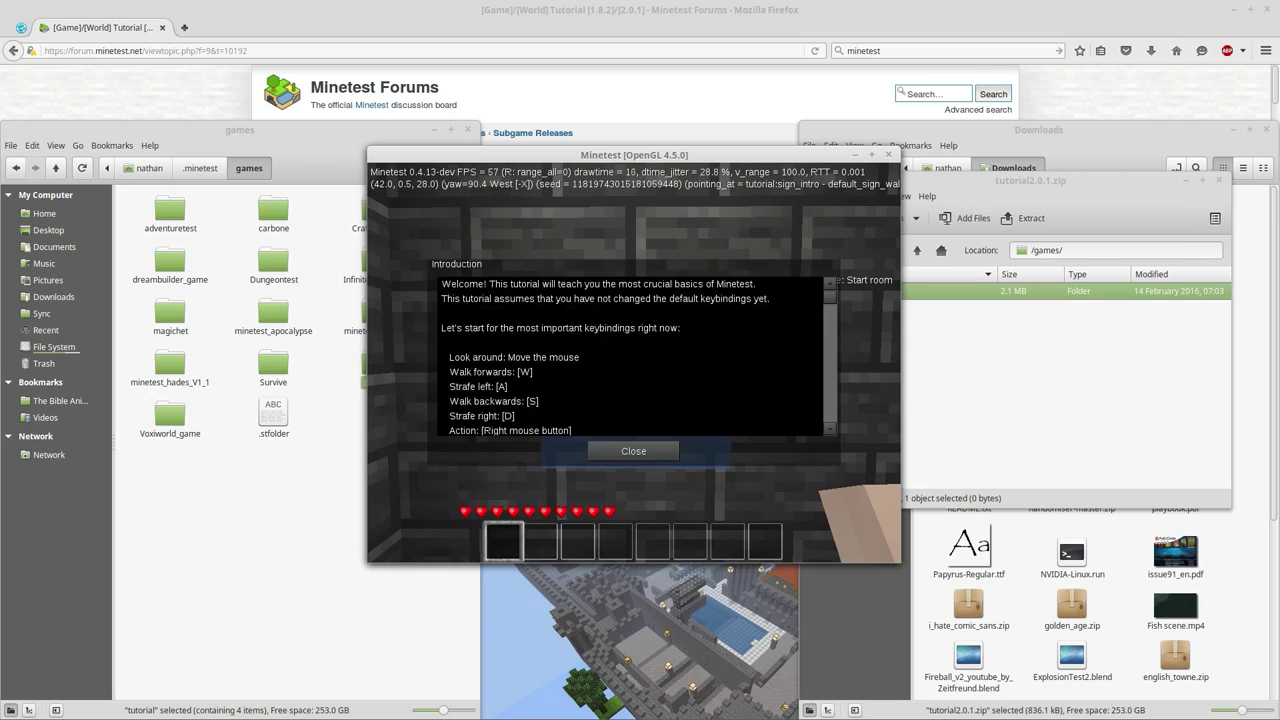
key("Escape")
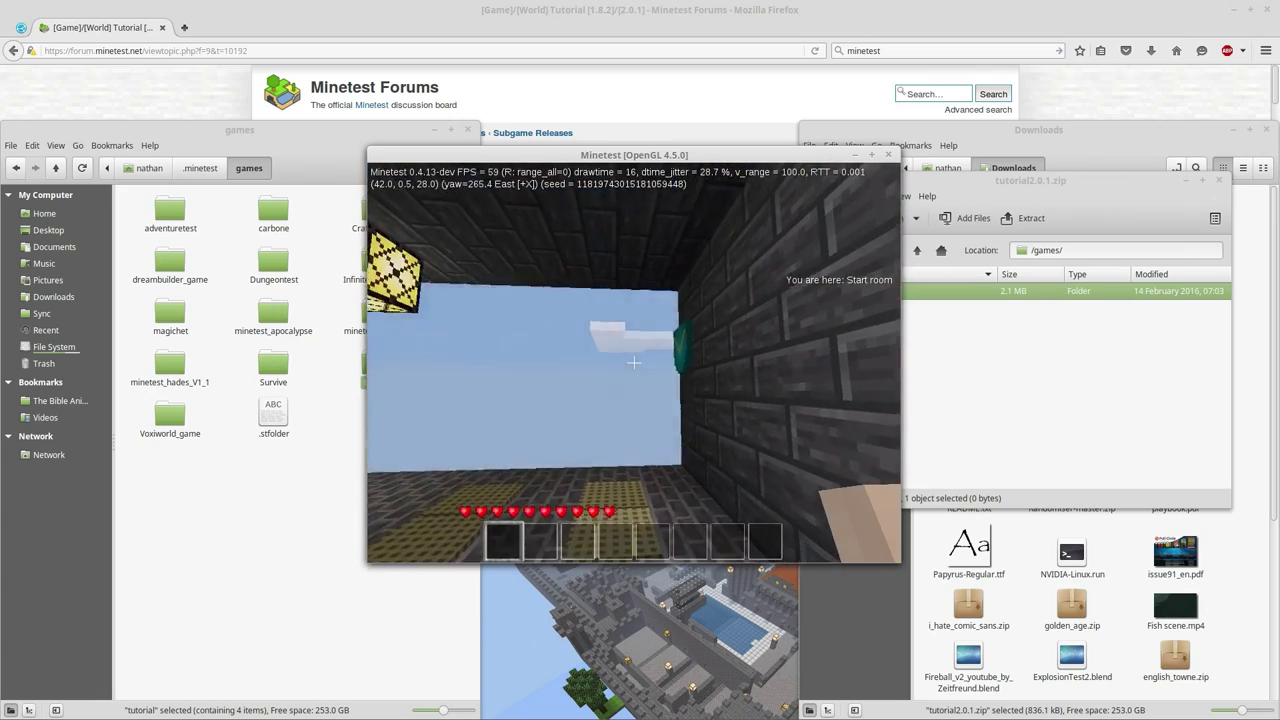
Step: Walk to the Minetest sign on the Start room wall, read its text and close it
key("w")
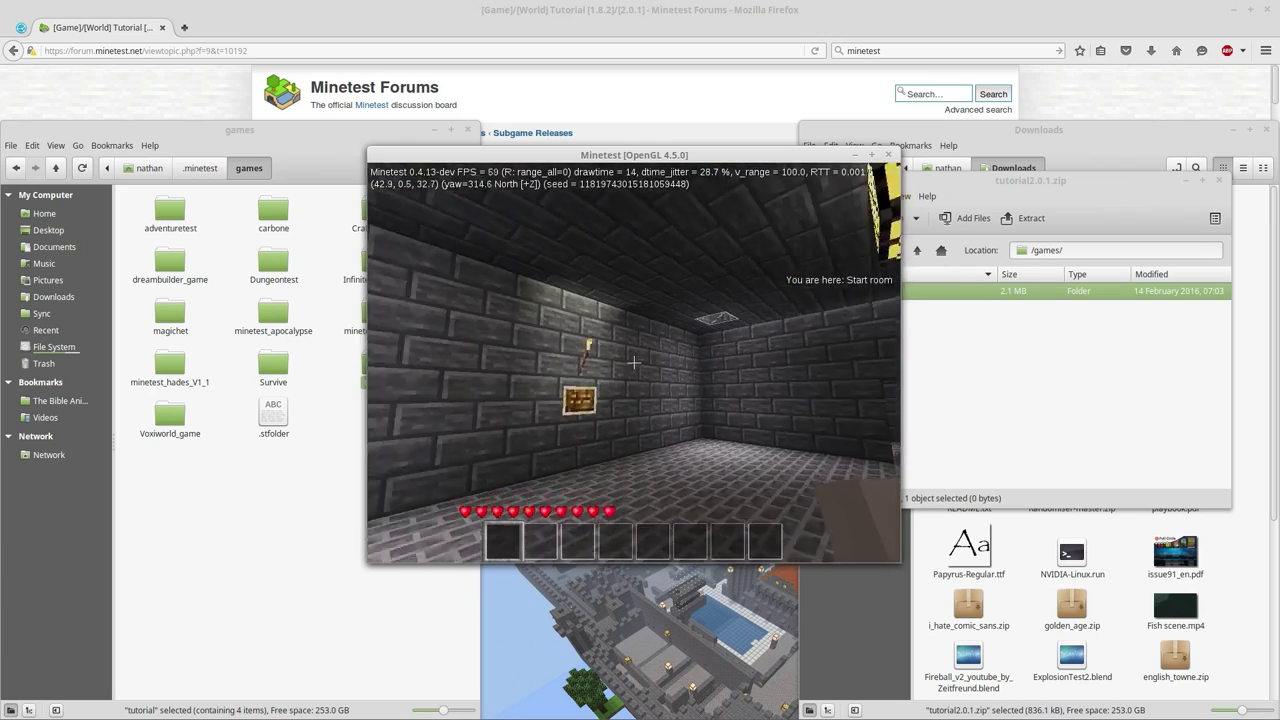
right_click(633, 362)
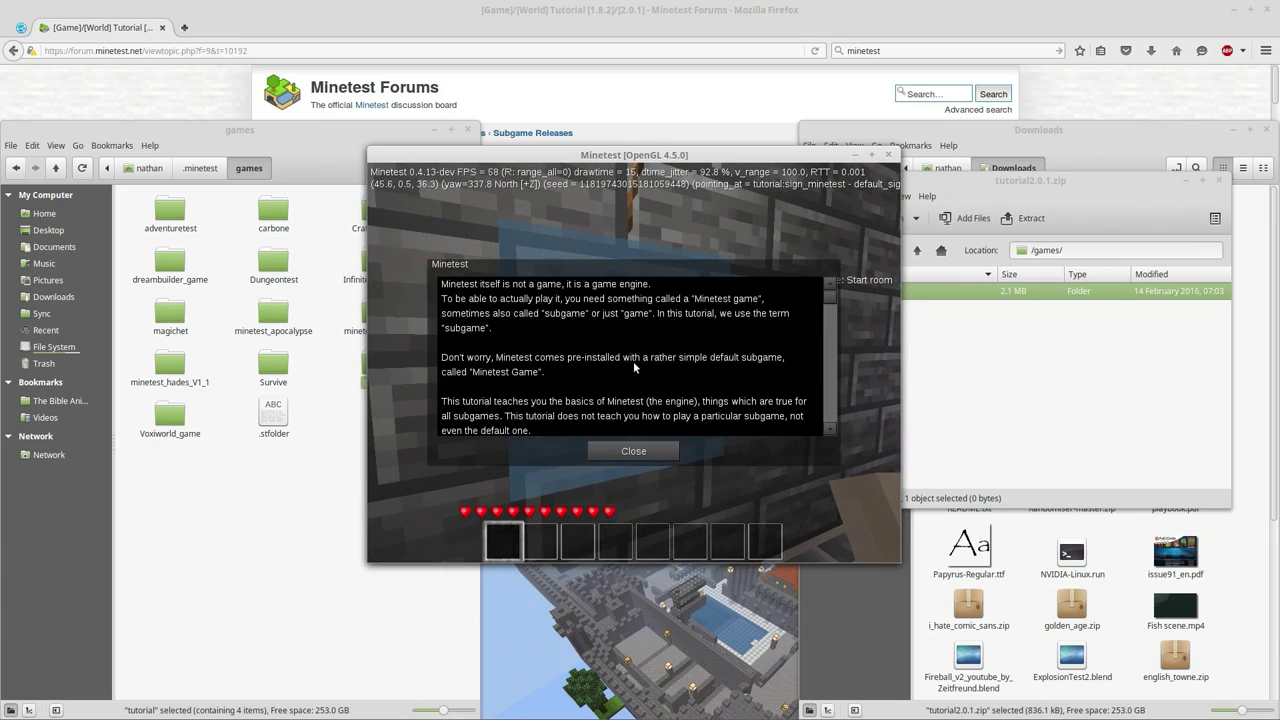
key("Escape")
Step: Walk across the Start room and through its side passage out into the Jumping section
key("w")
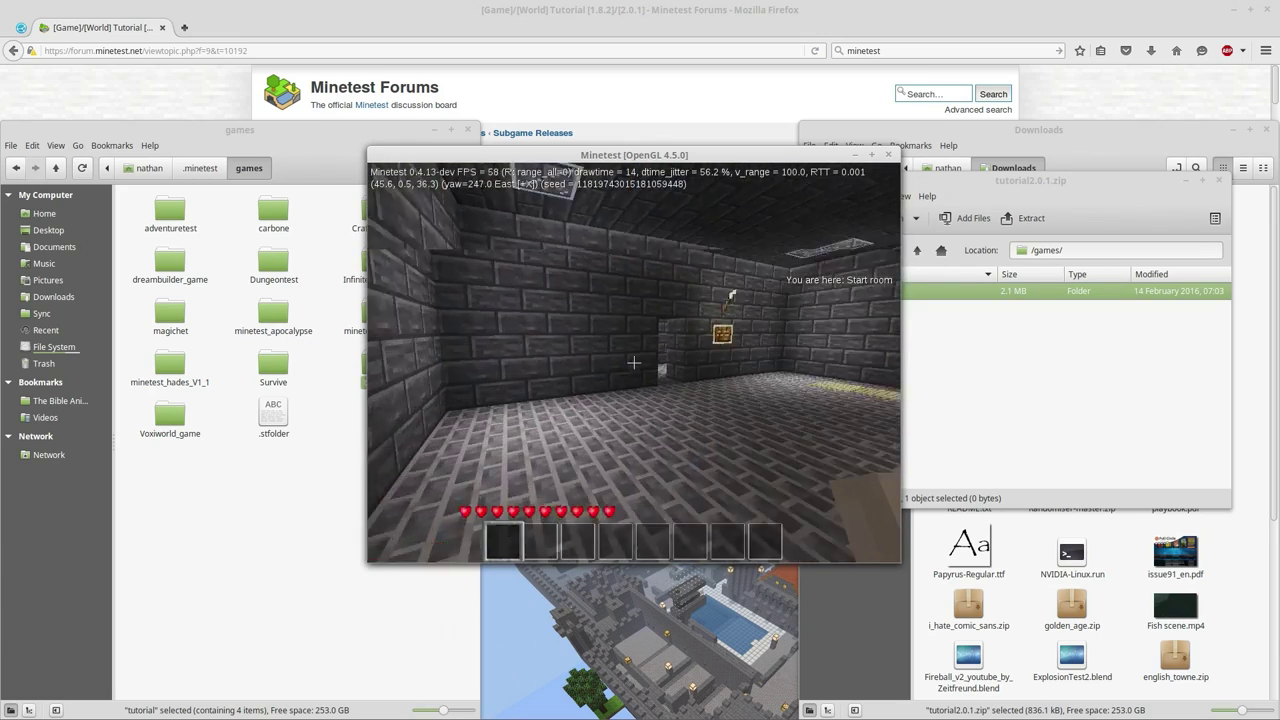
key("w")
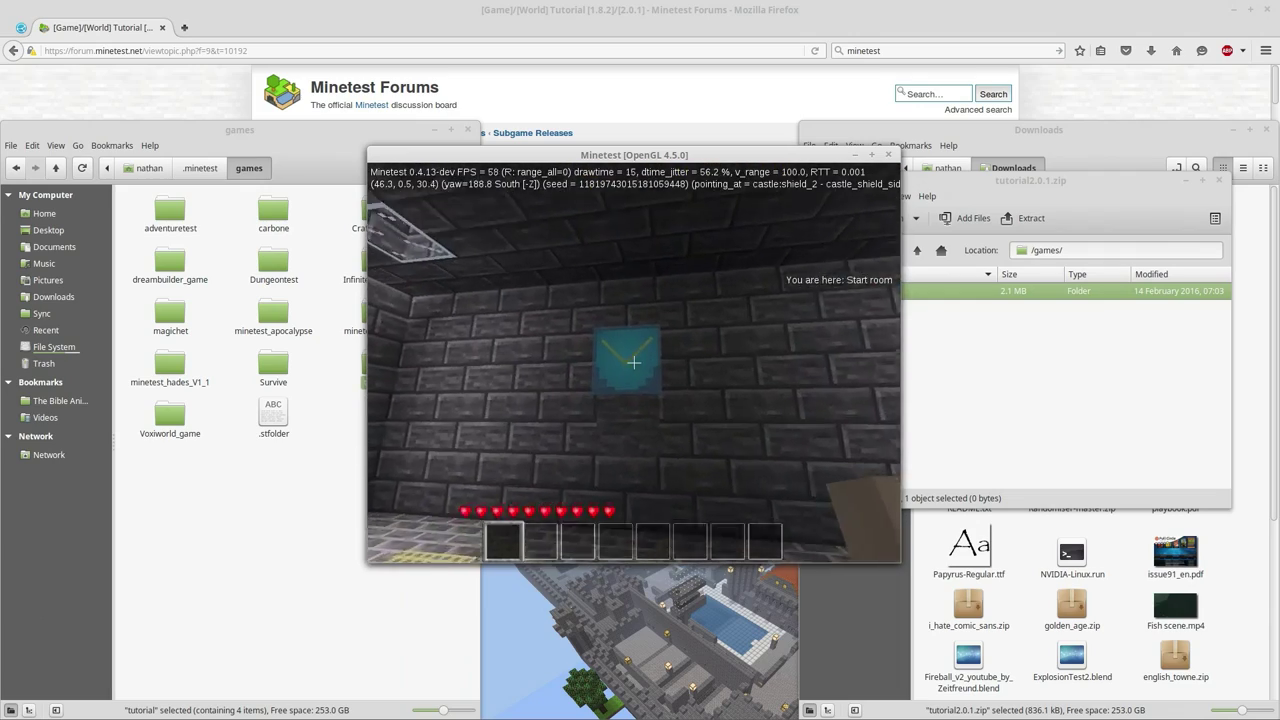
key("w")
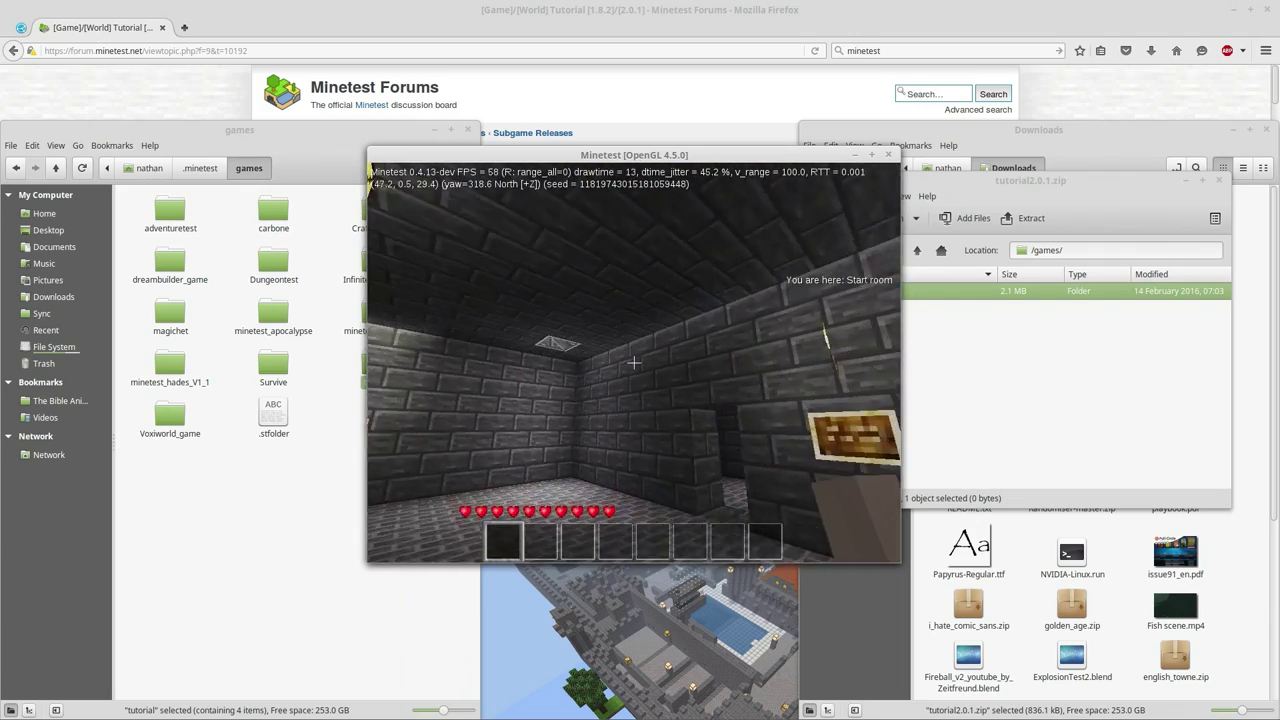
key("w")
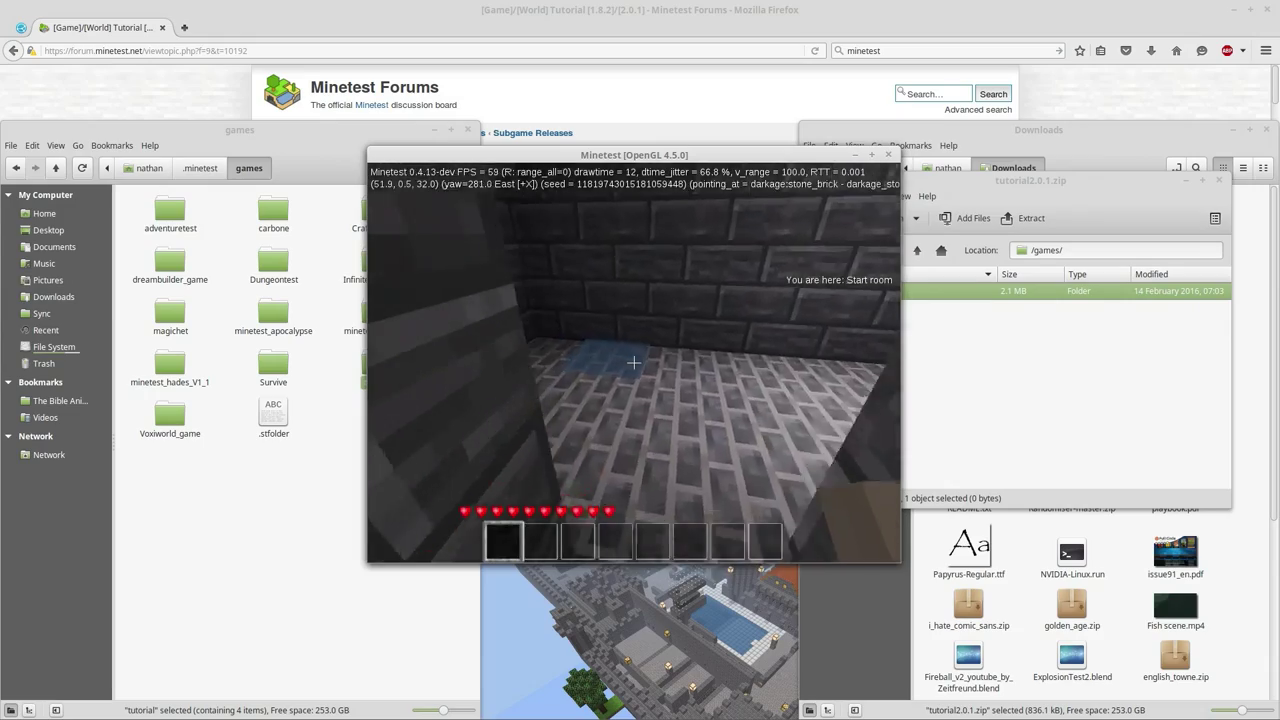
key("w")
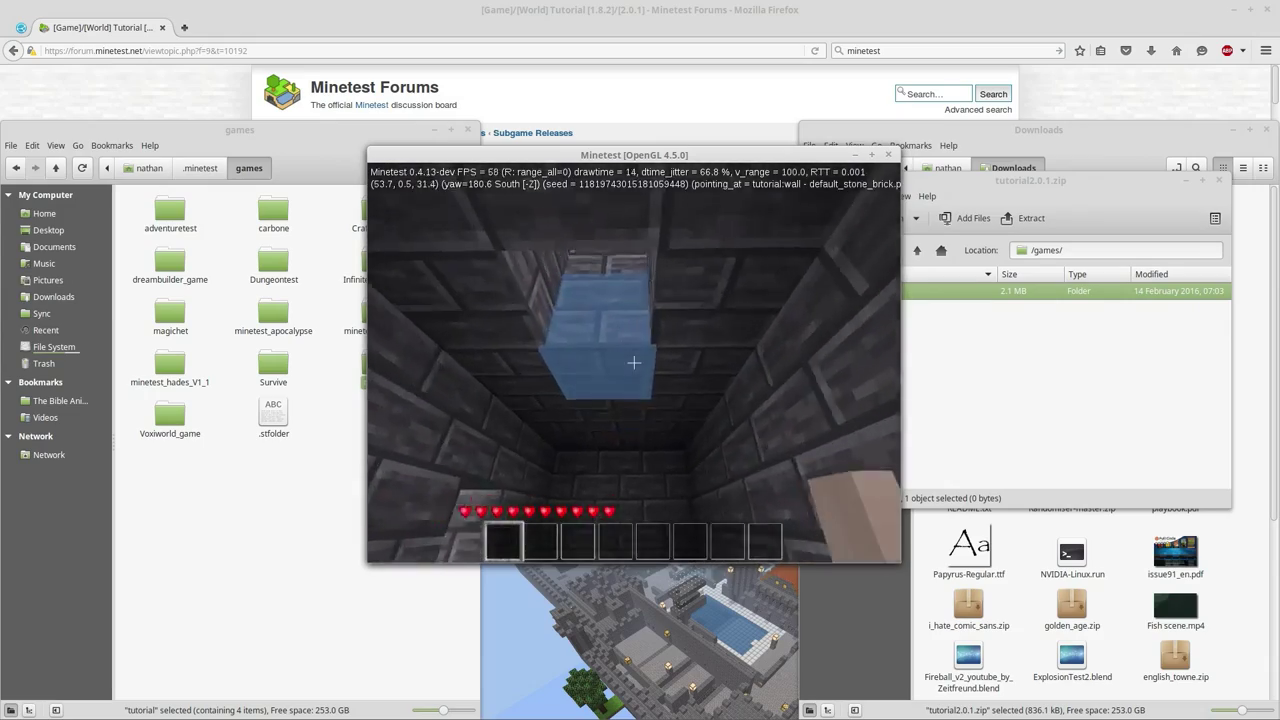
key("w")
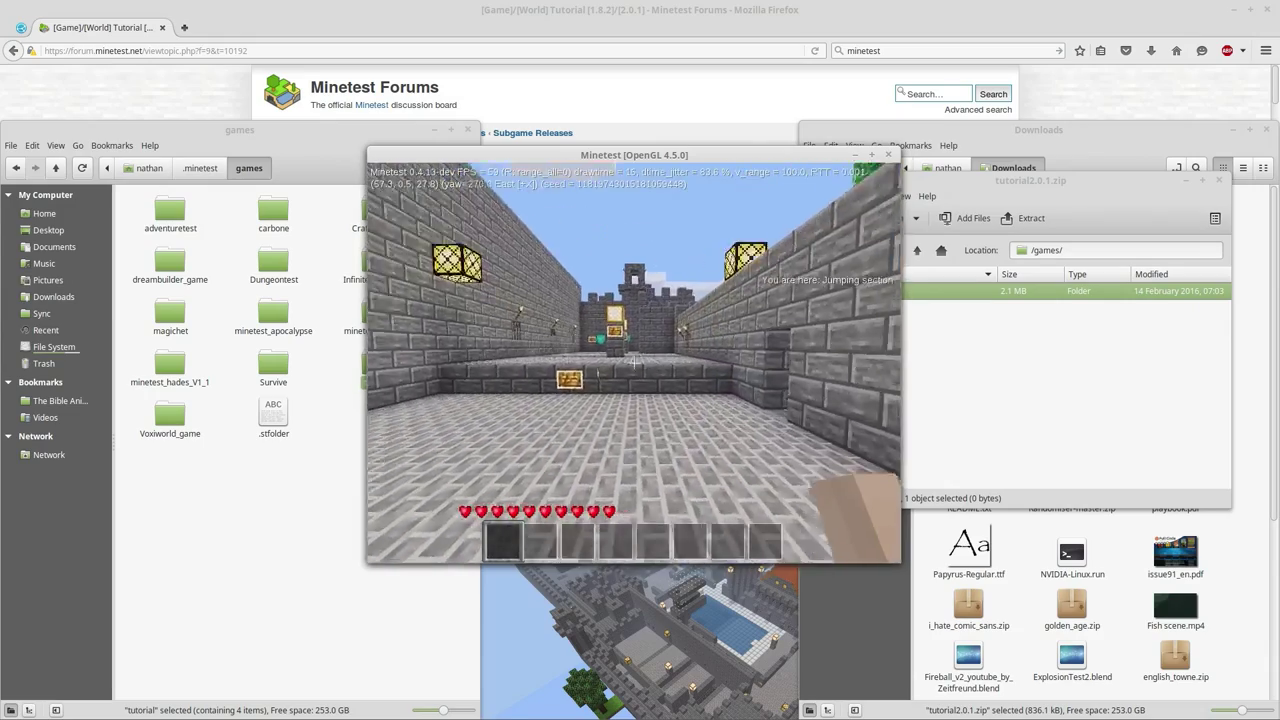
Step: Look through the iron bars, get onto the raised floor, and read and close the Small Abysses sign
key("w")
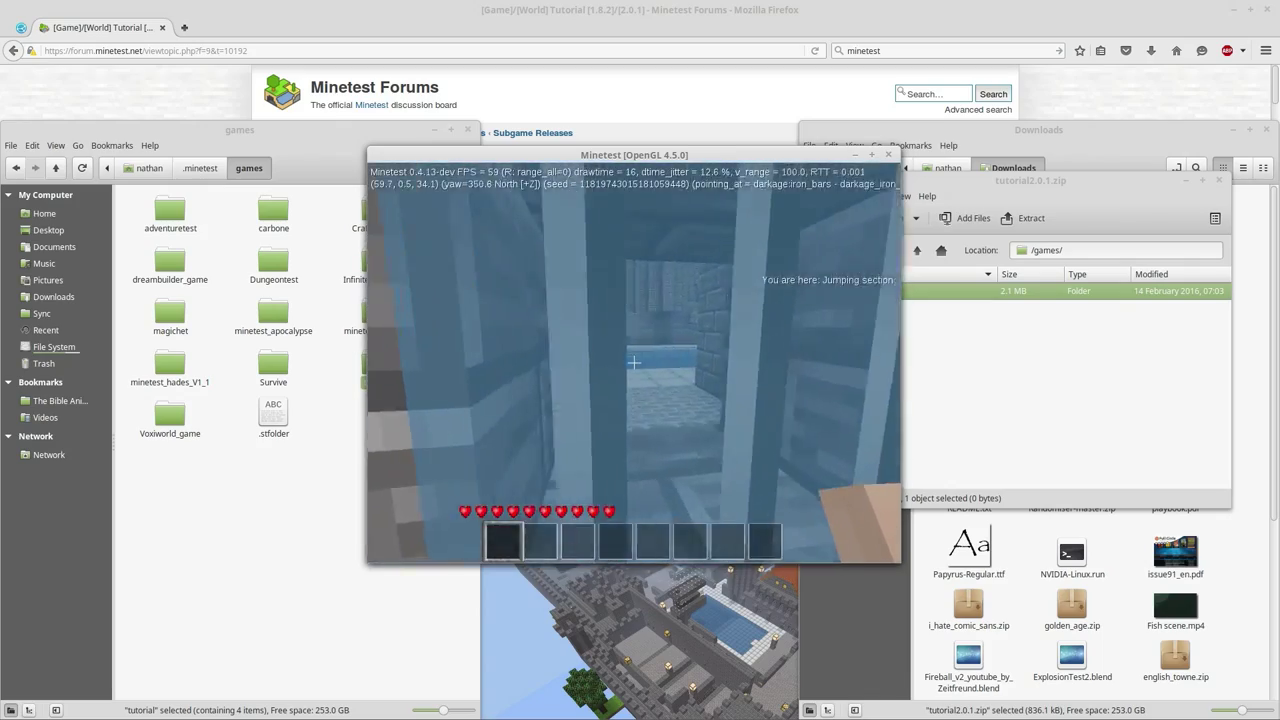
key("w")
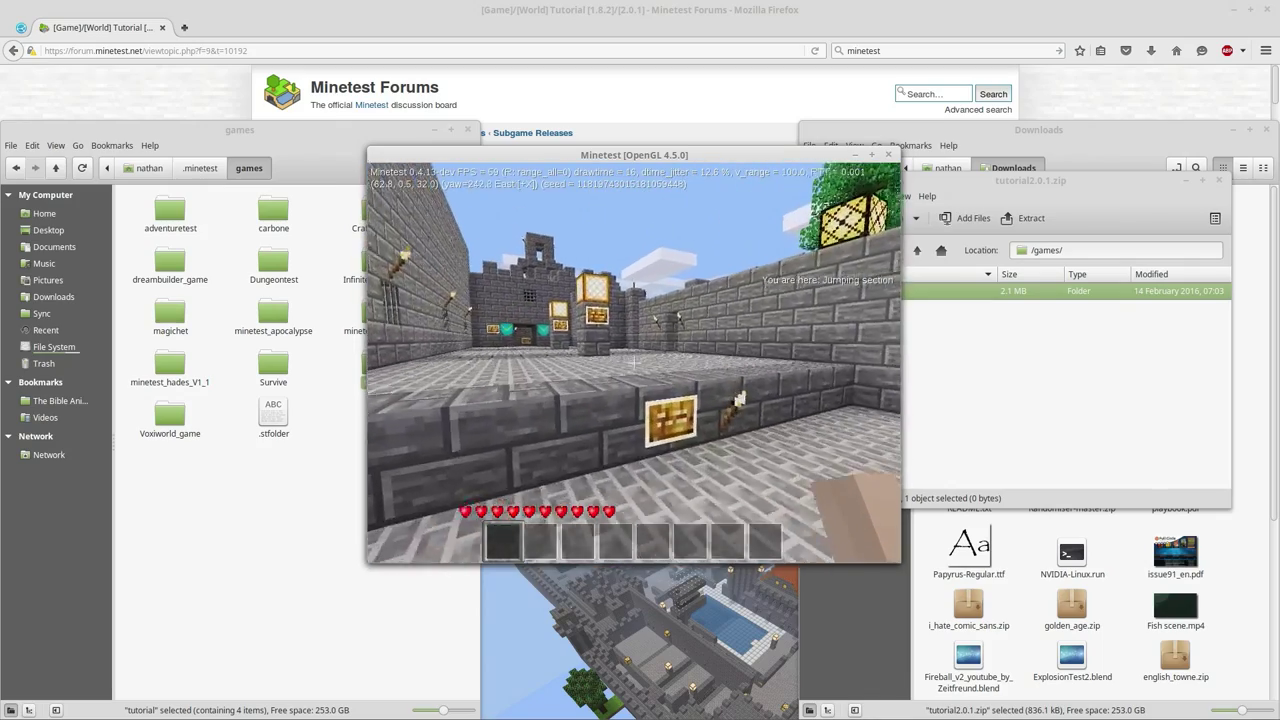
key("w")
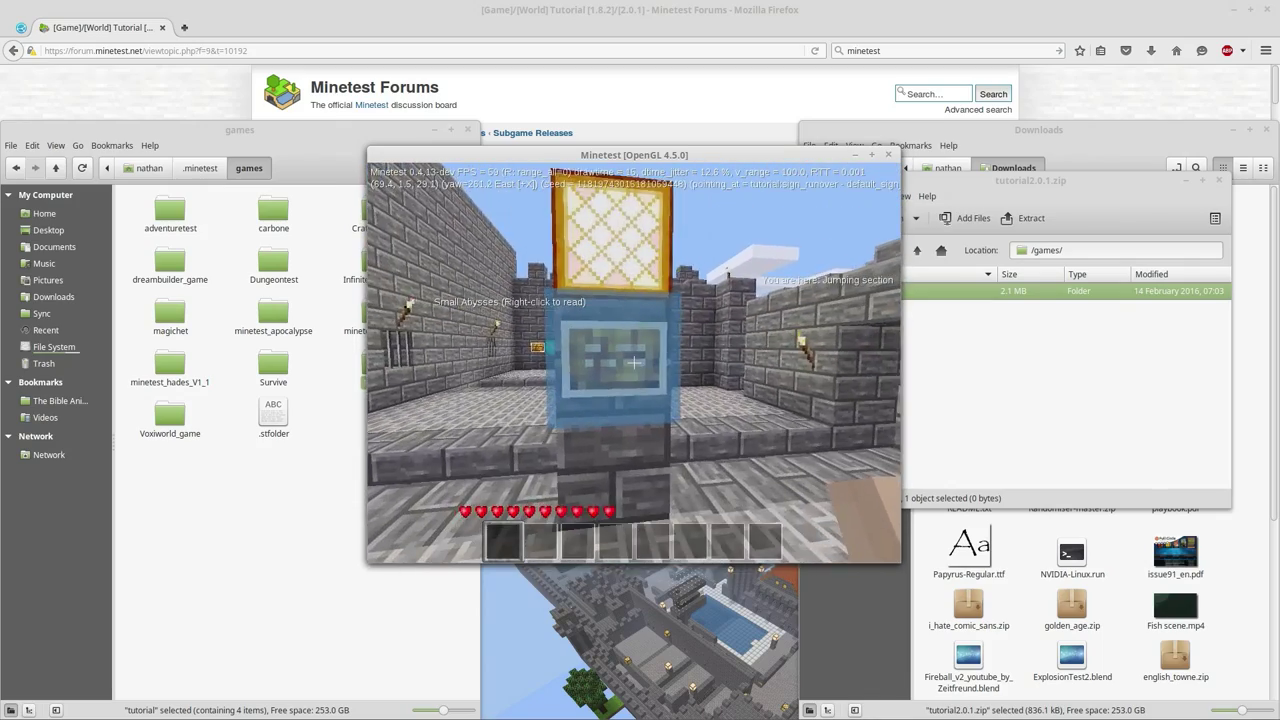
right_click(633, 362)
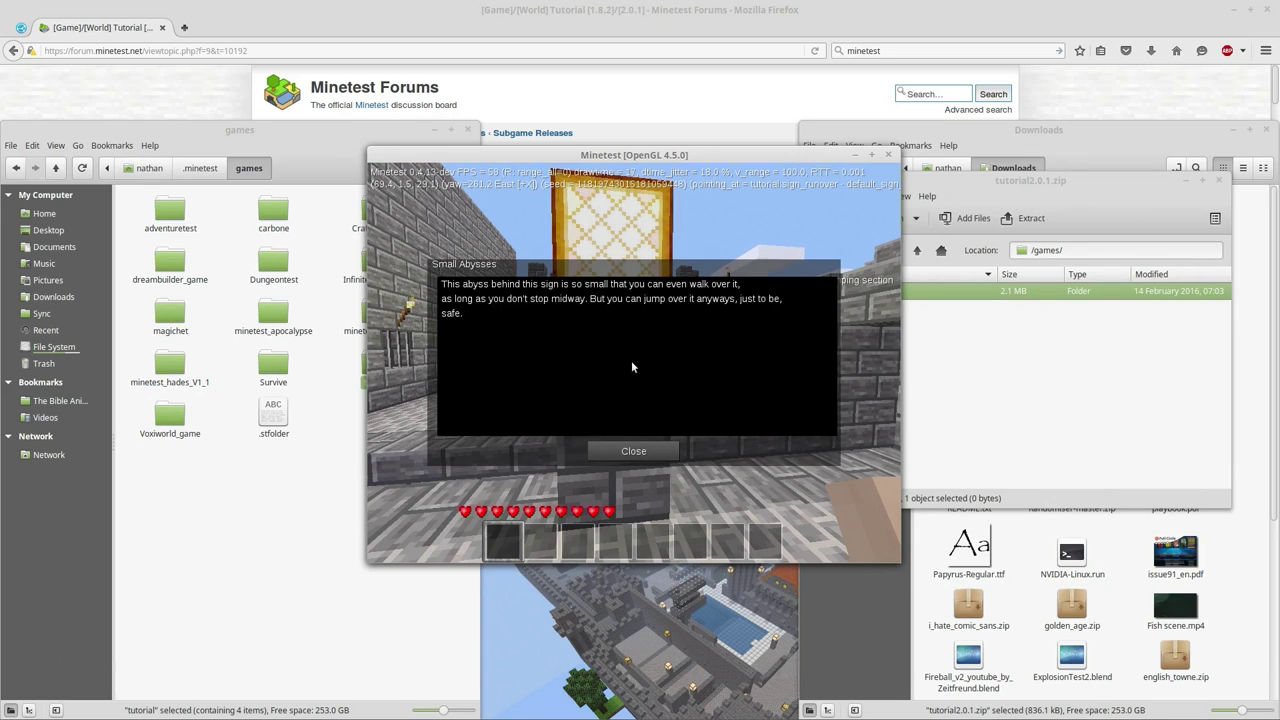
key("Escape")
Step: Cross the rest of the Jumping section into the corridor and read the sign about the following tutorial sections
key("w")
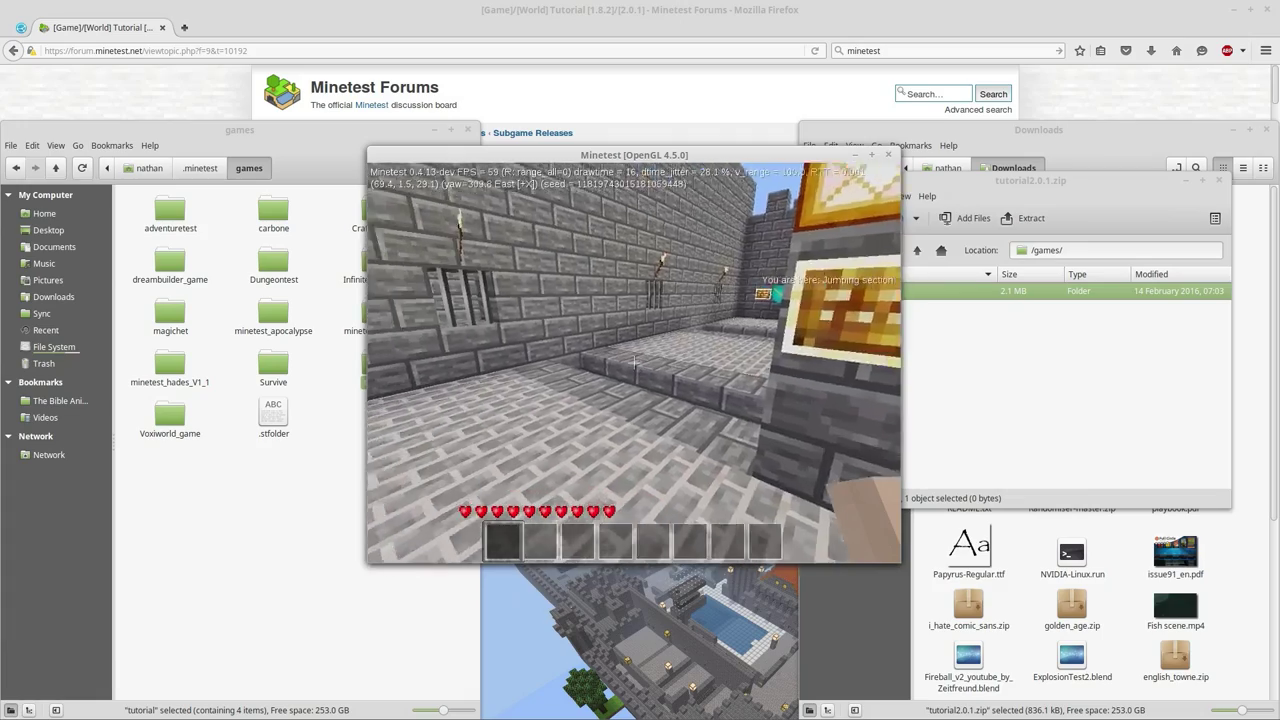
key("w")
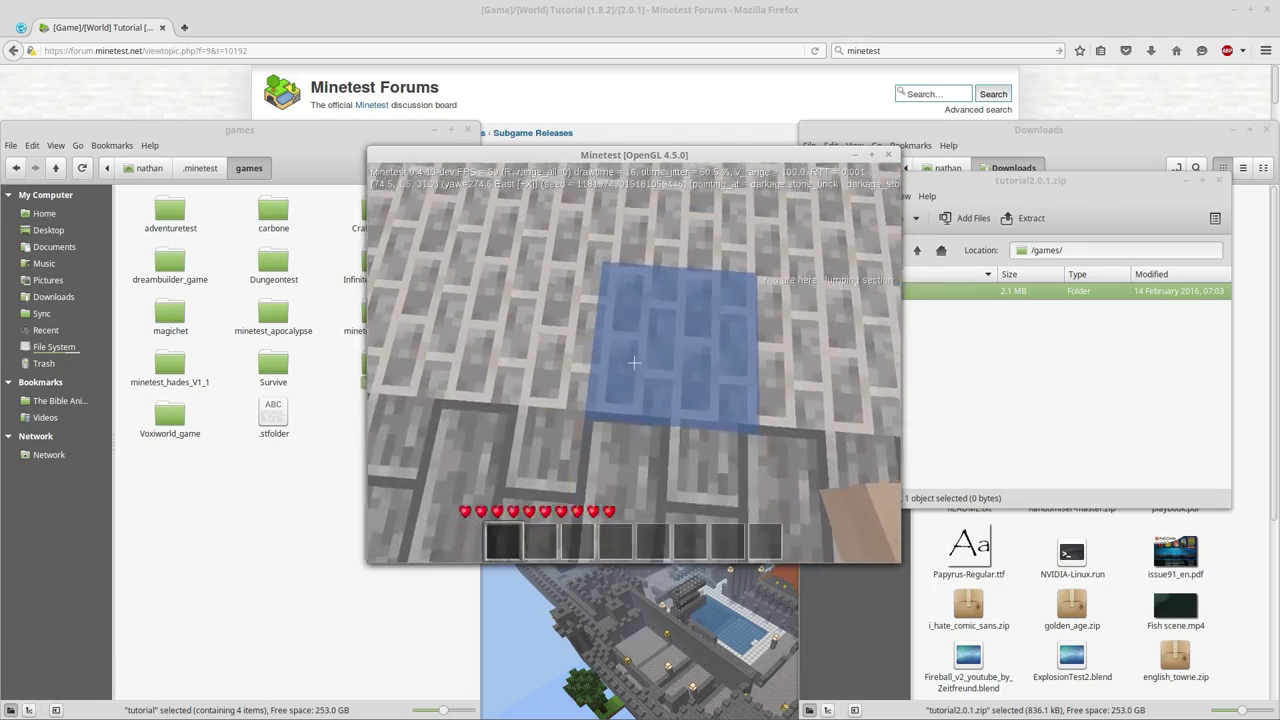
key("w")
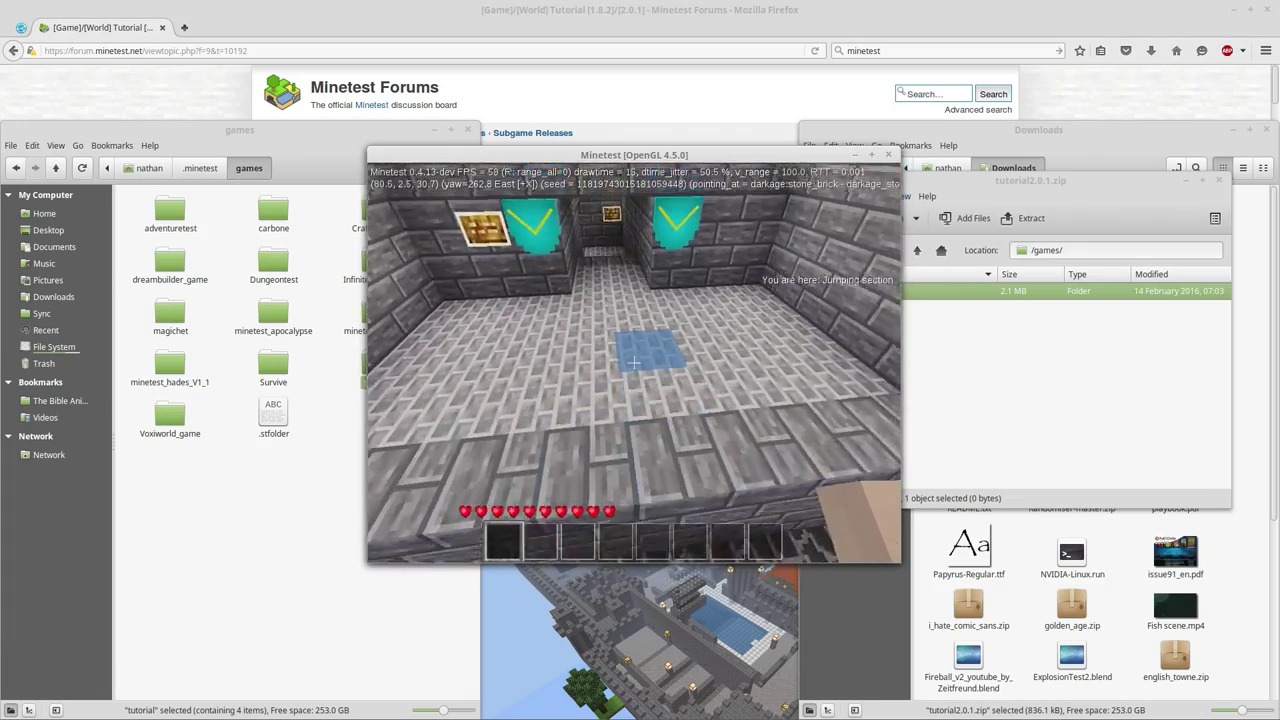
key("w")
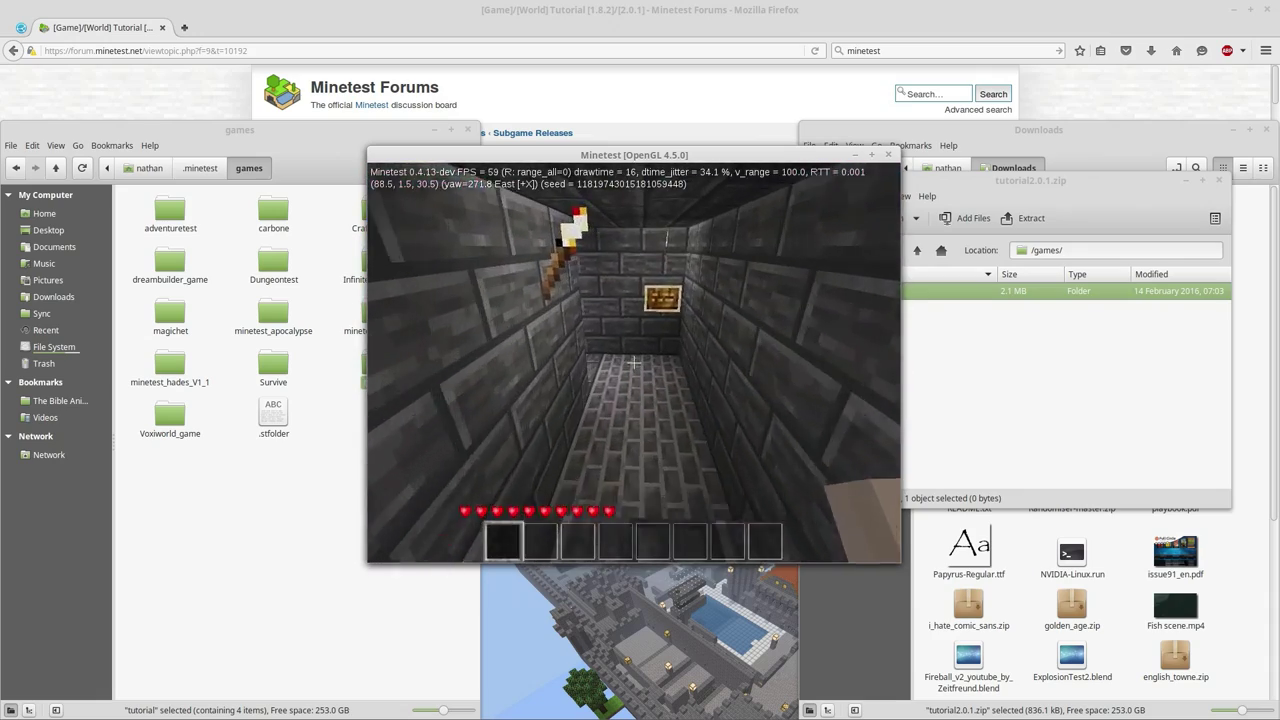
right_click(633, 362)
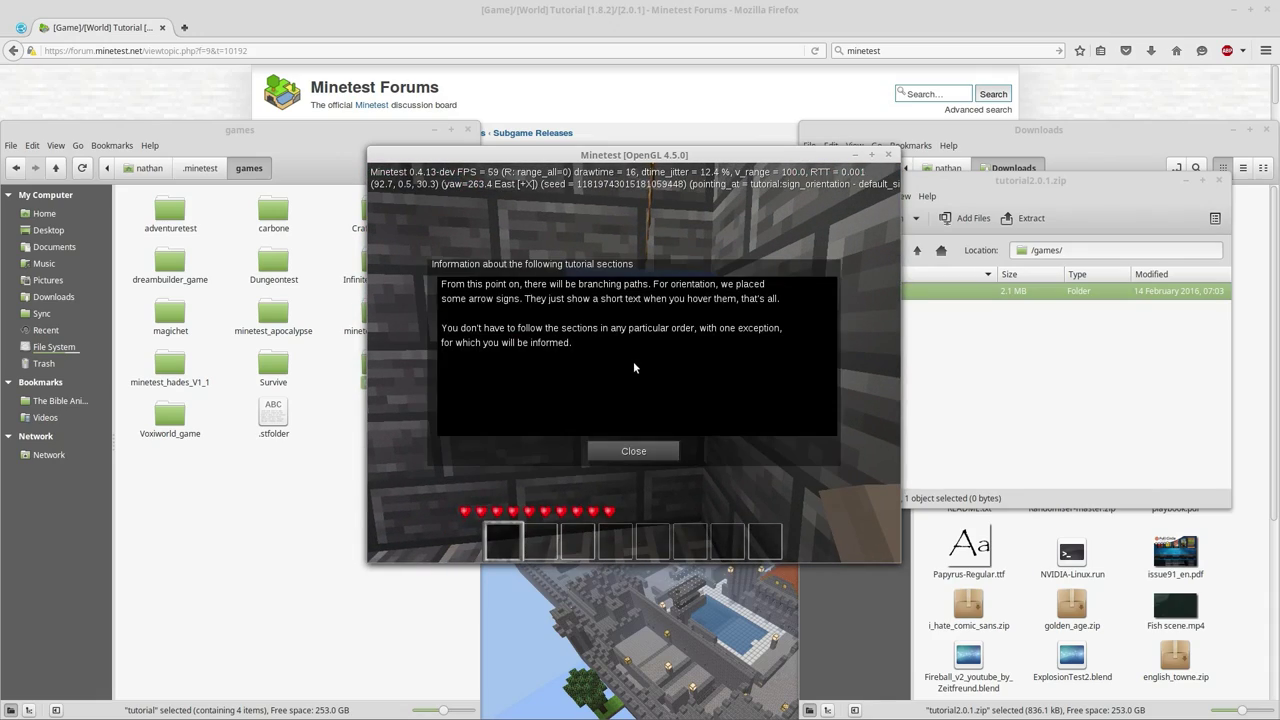
key("Escape")
Step: Find the Ladders section arrow sign outside and follow it down the walled path to the ladder in the Climbing section
key("w")
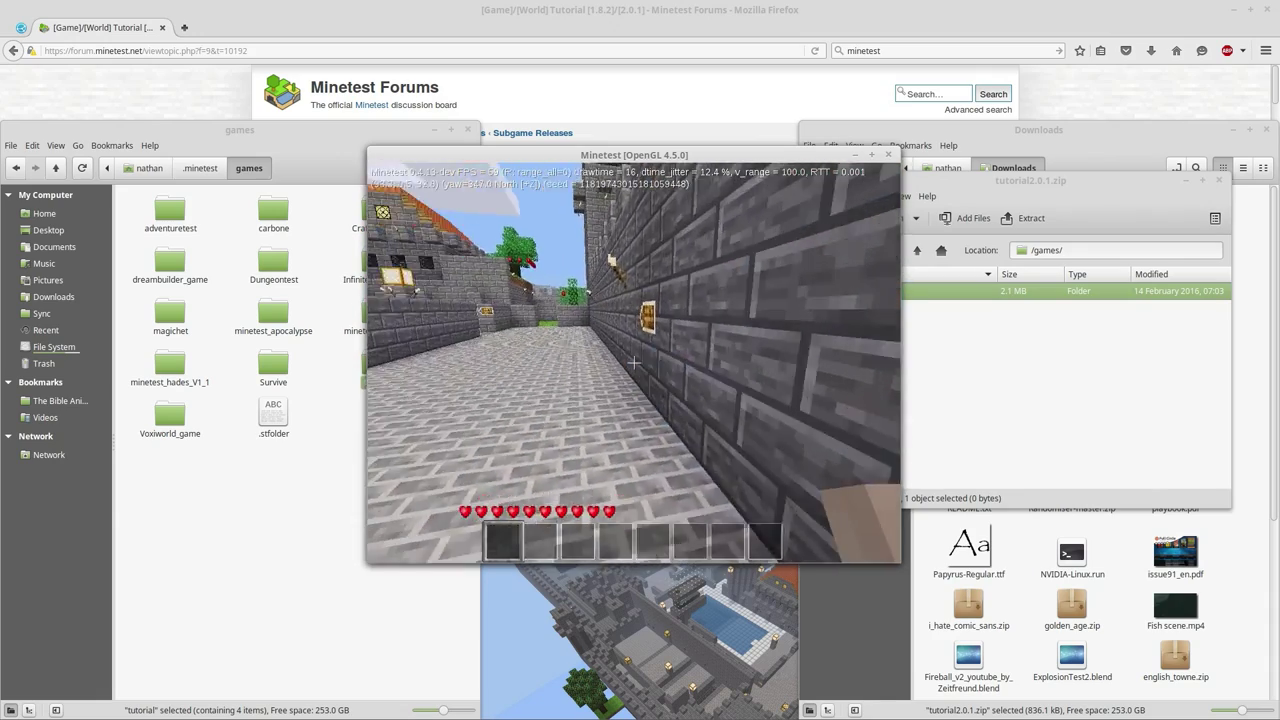
key("w")
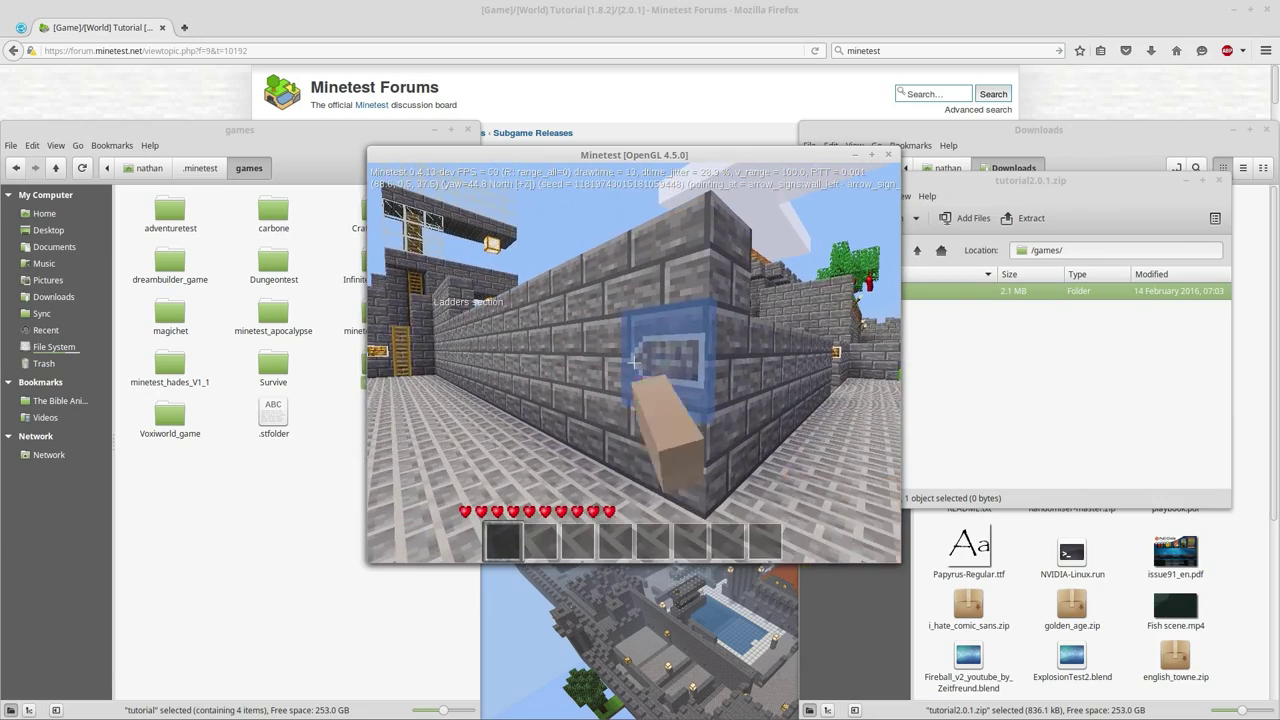
key("Escape")
key("Escape")
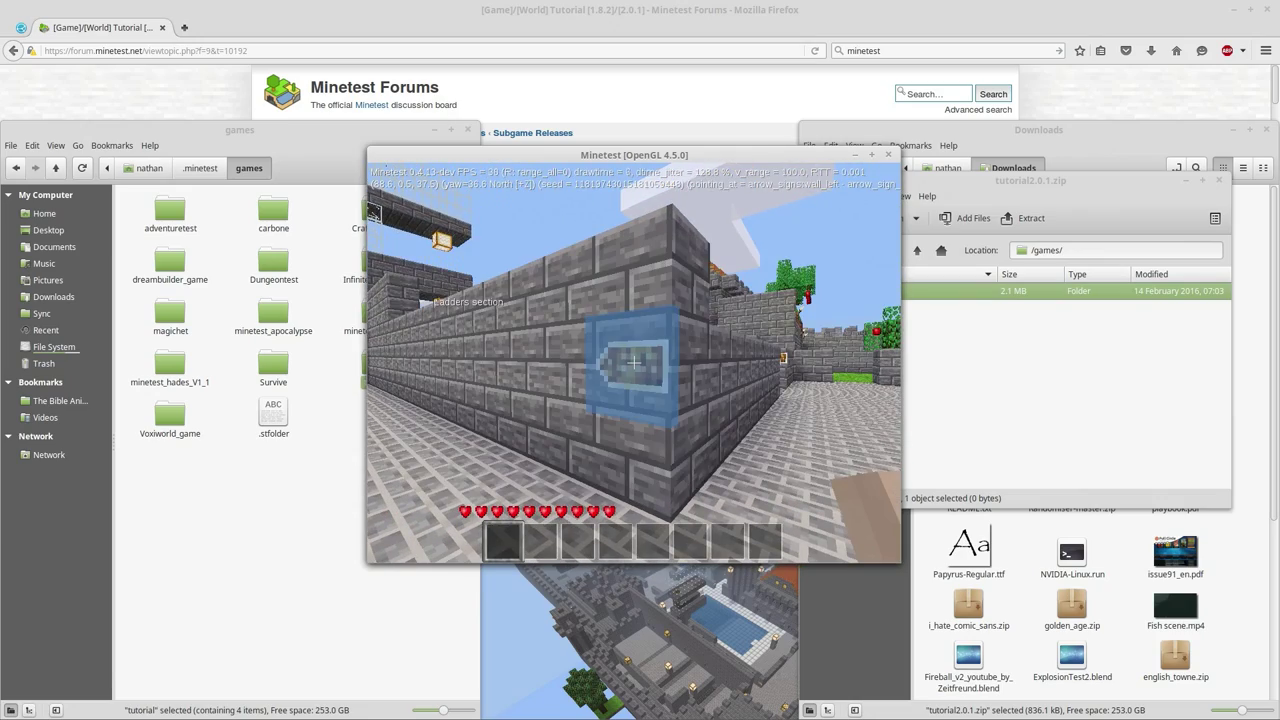
key("w")
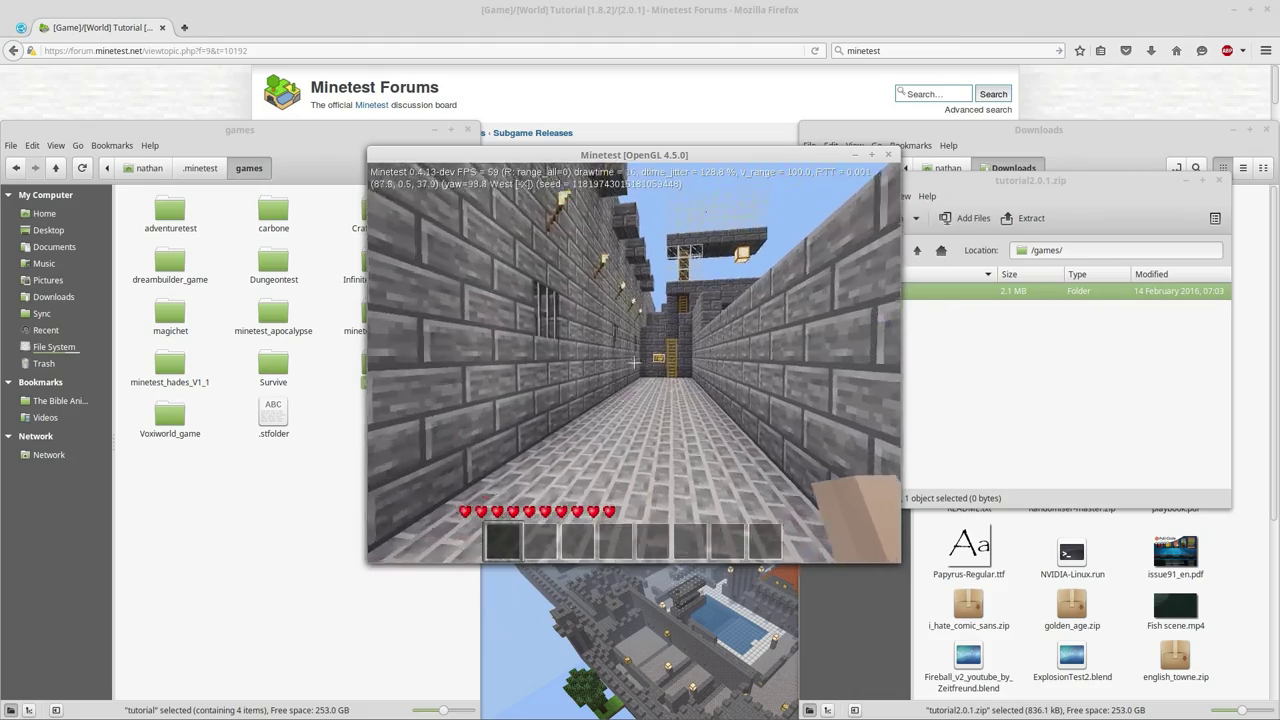
key("w")
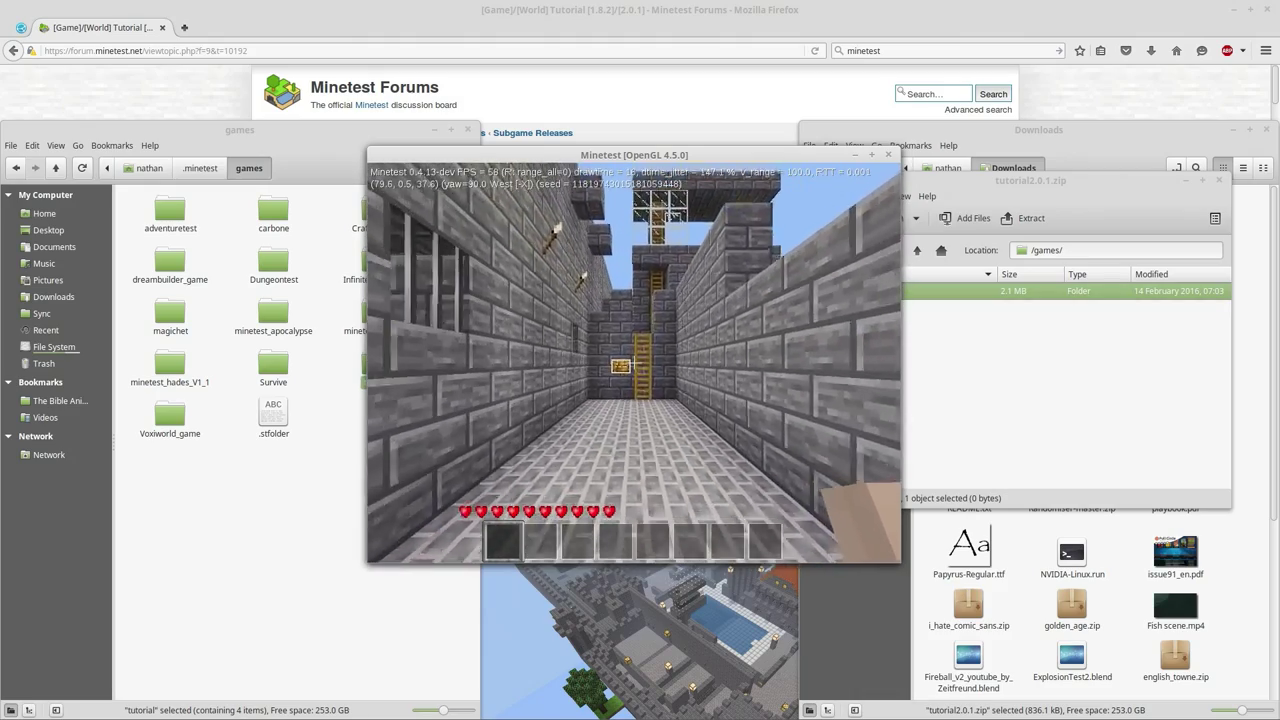
key("w")
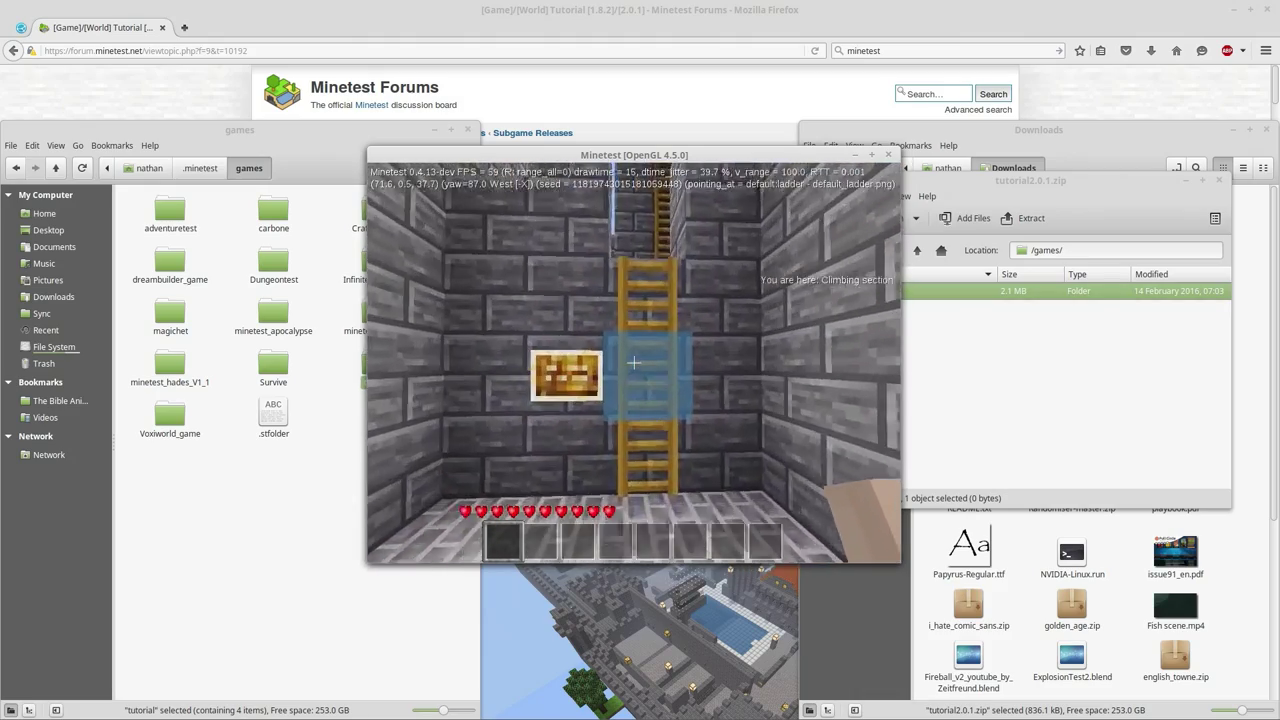
Step: Climb the ladders in the Climbing section, cross the glass-walled walkway, and drop into the pool of the Swimming section
key("w")
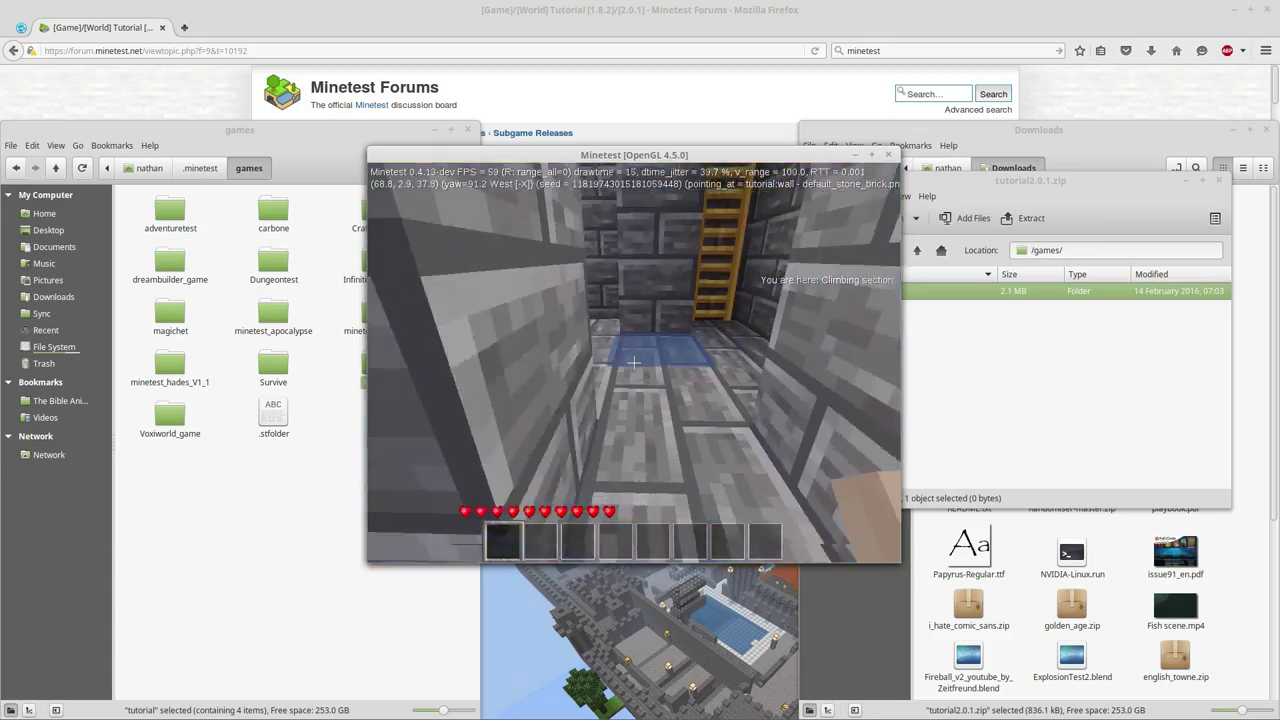
key("w")
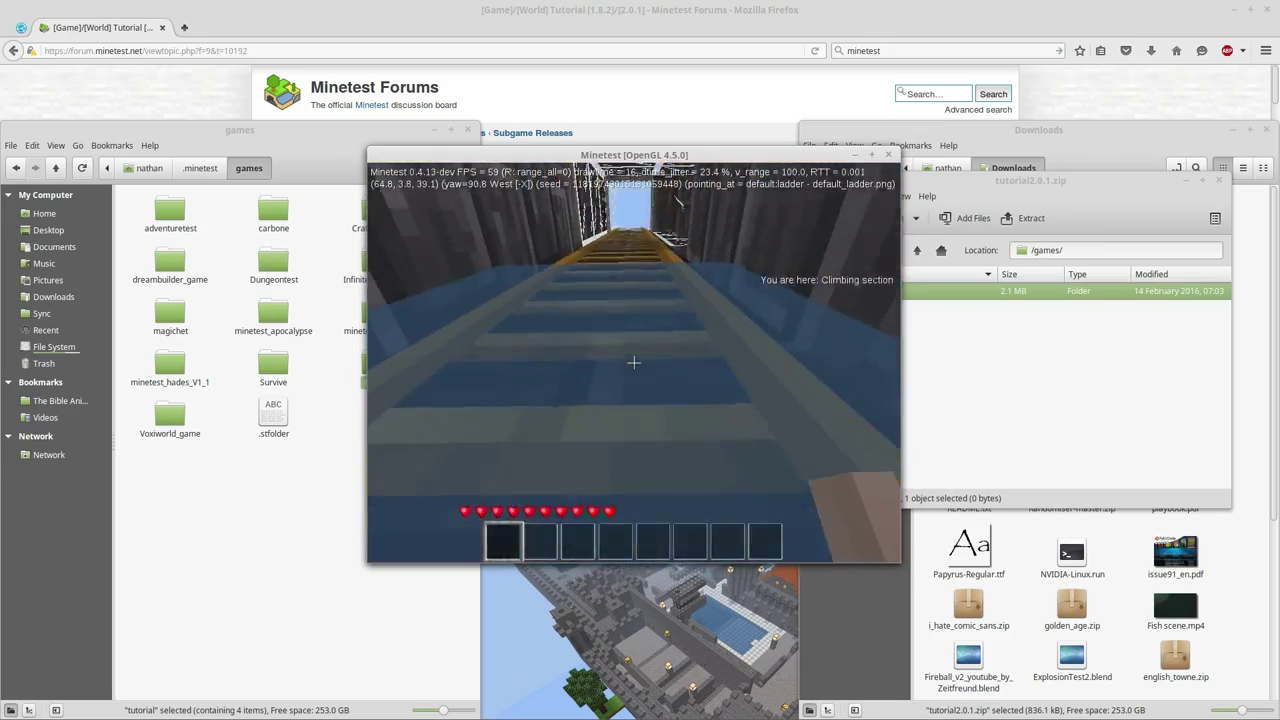
key("w")
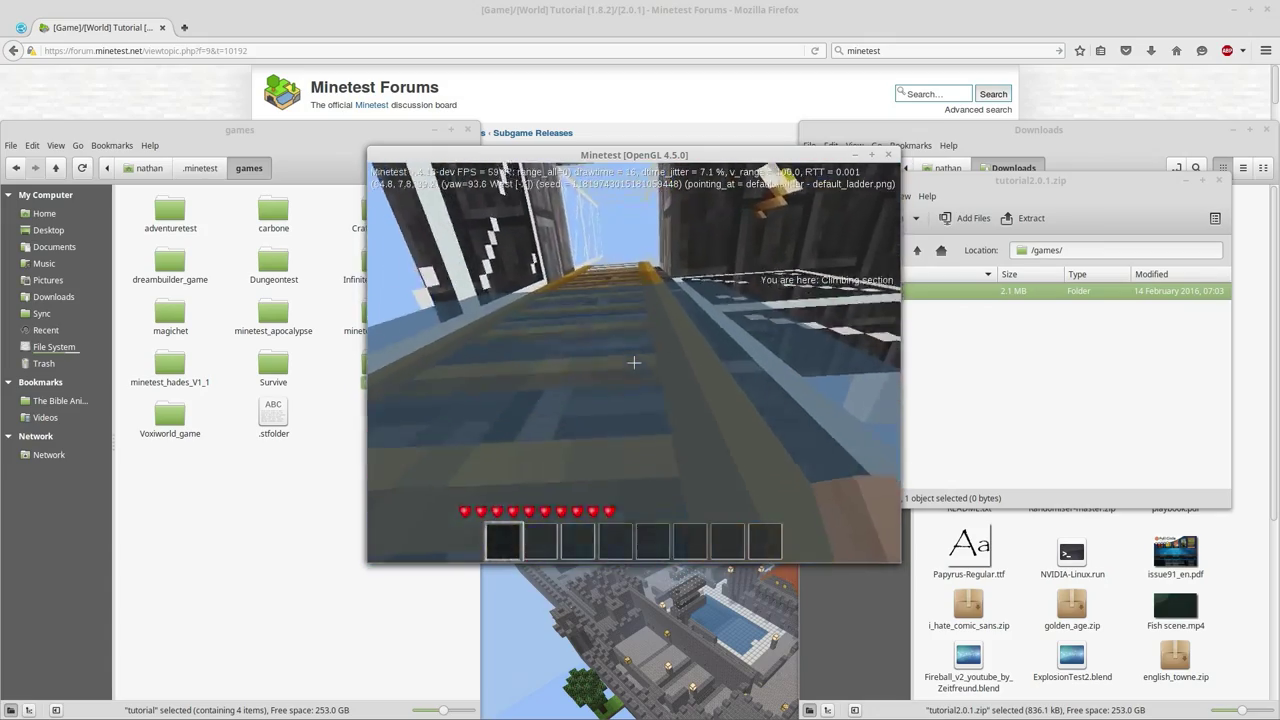
key("w")
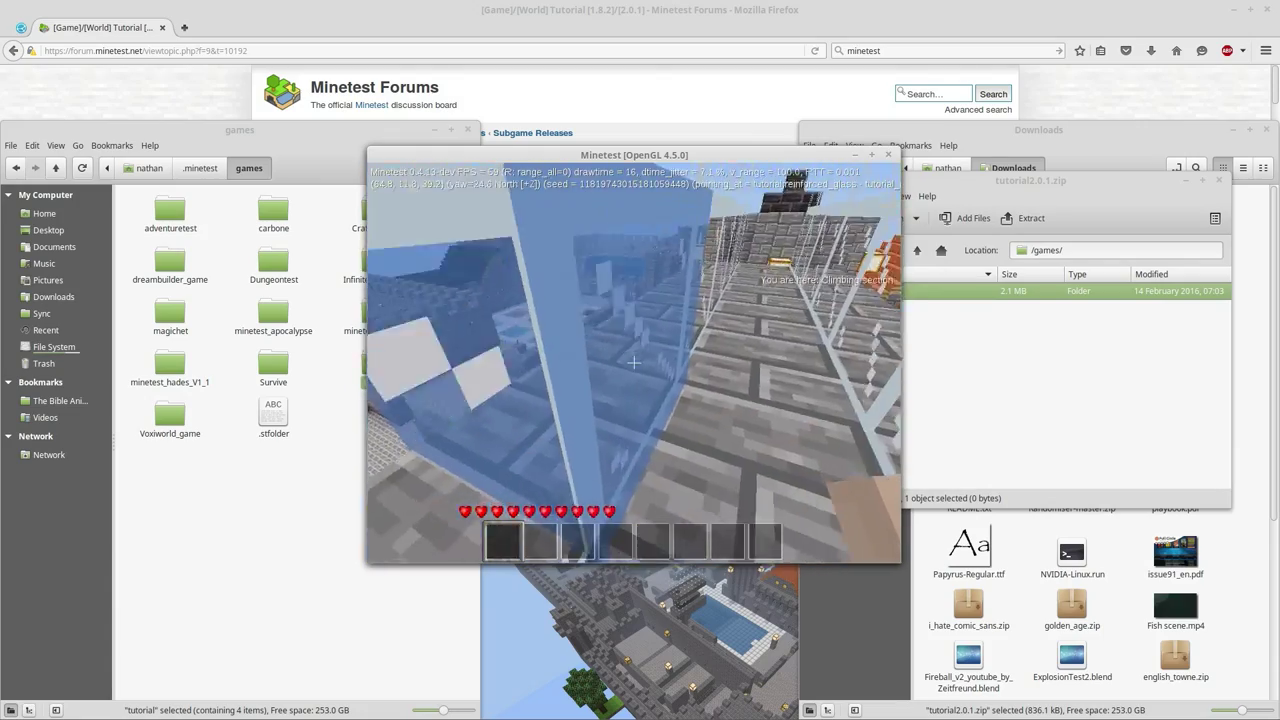
key("w")
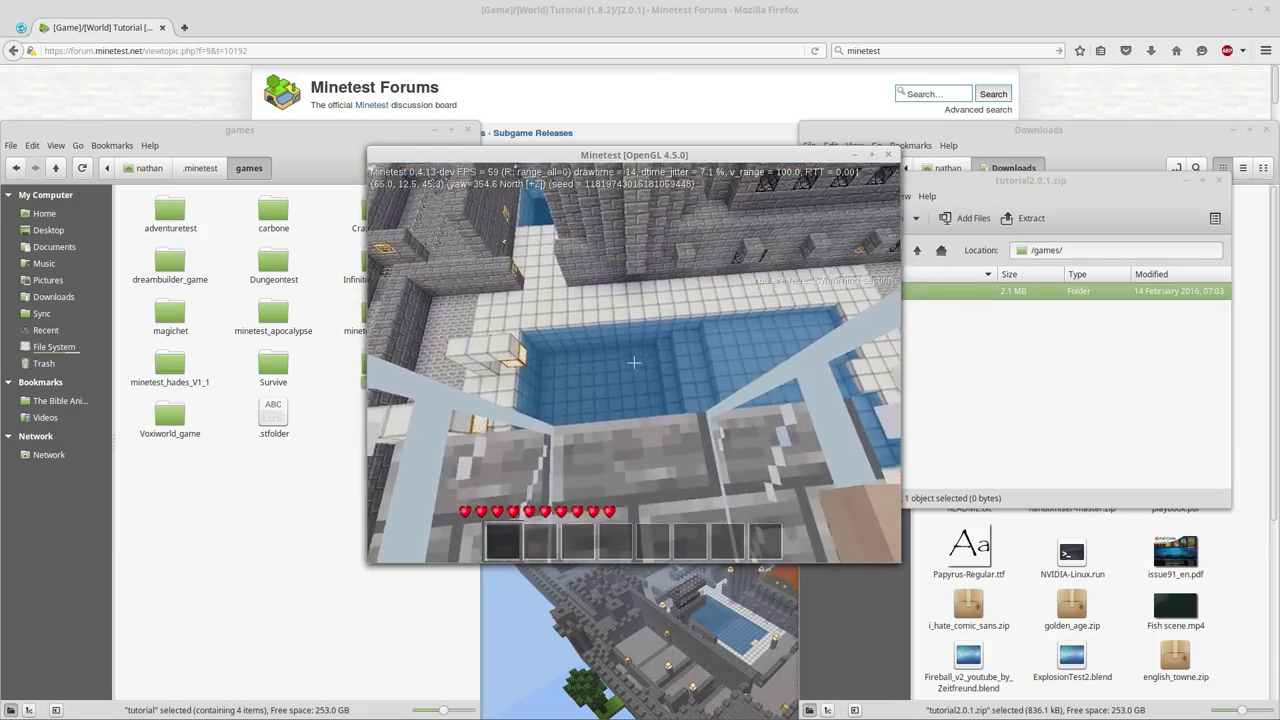
key("w")
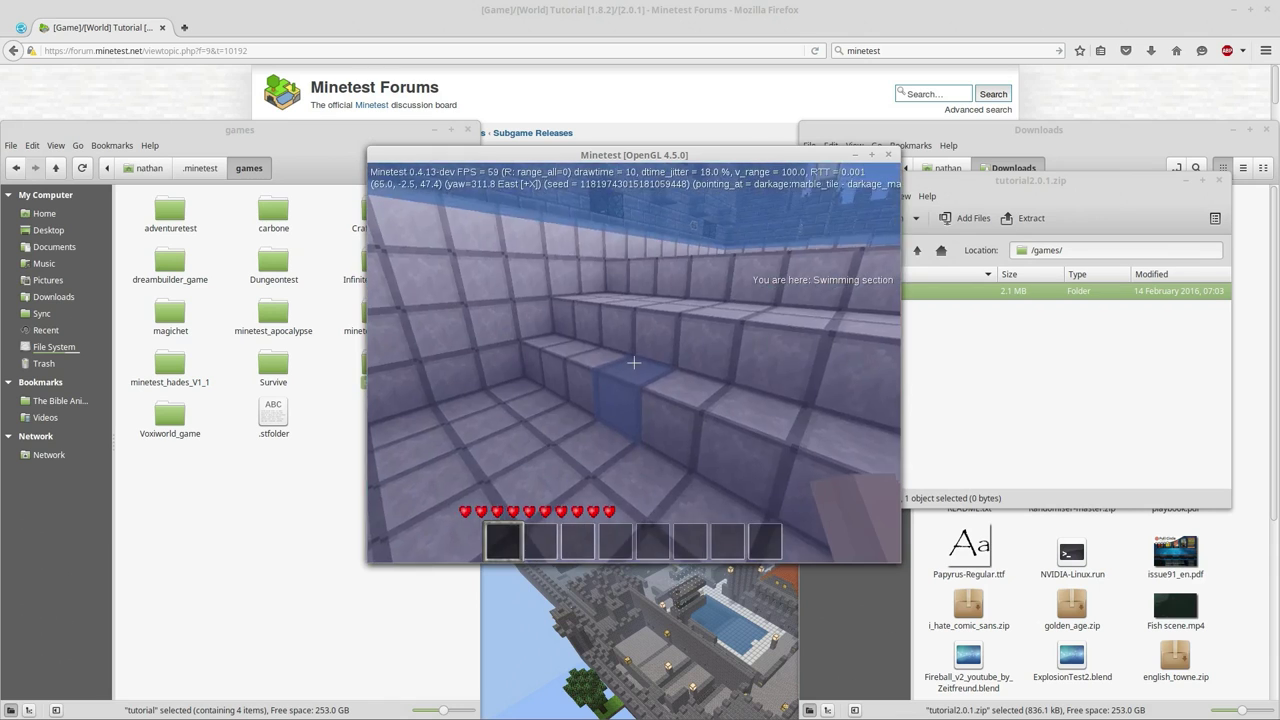
Step: Collect the gold ingot from the pool floor, swim up to the surface, and close the message about gold ingots
mouse_move(634, 362)
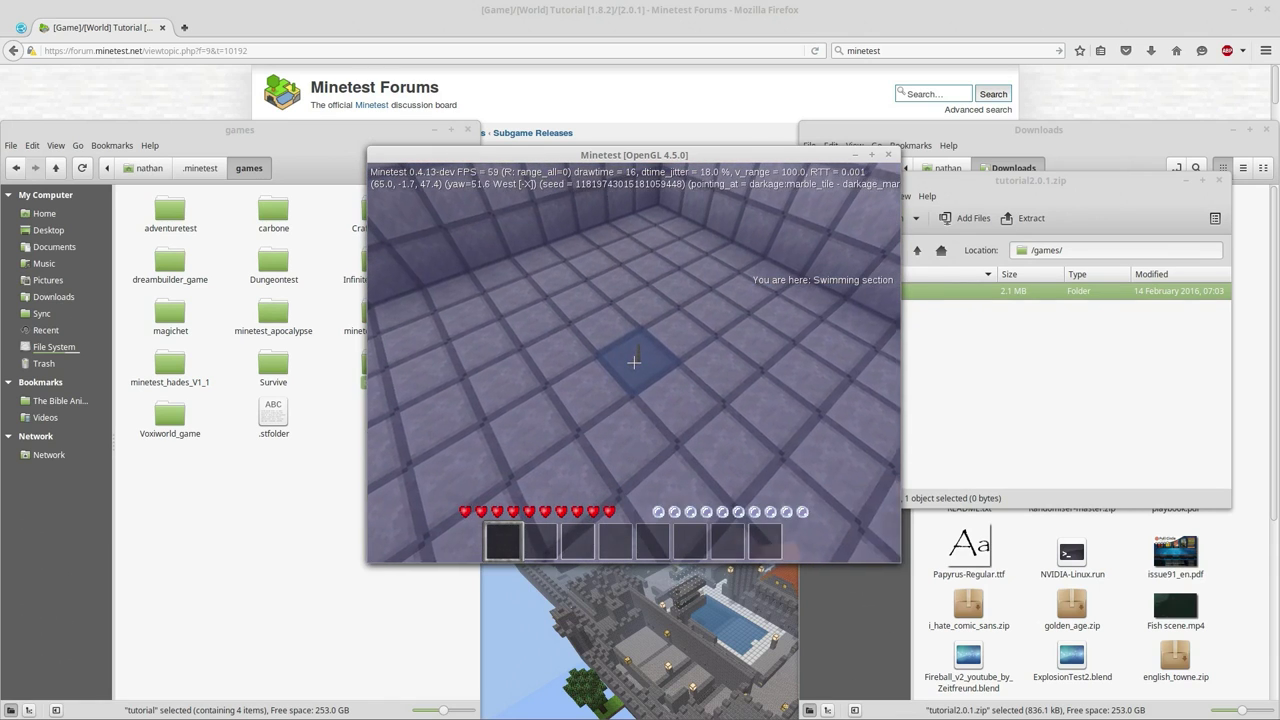
left_click(634, 362)
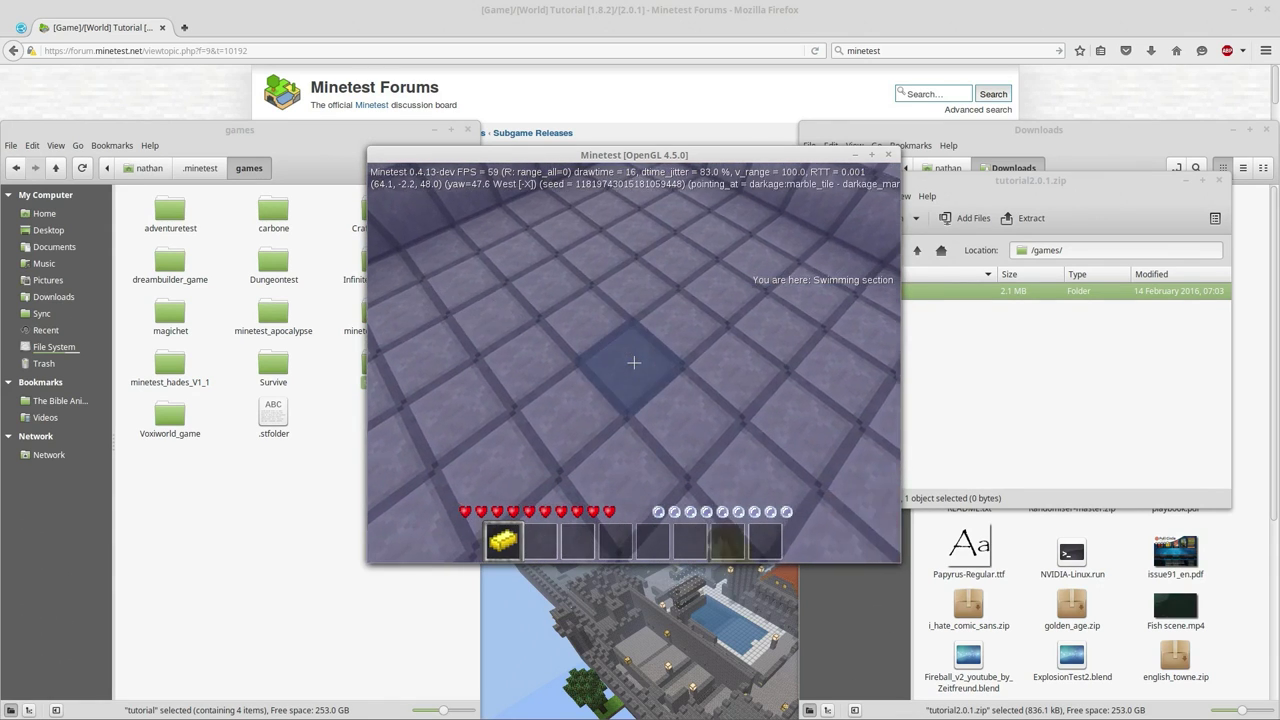
key("space")
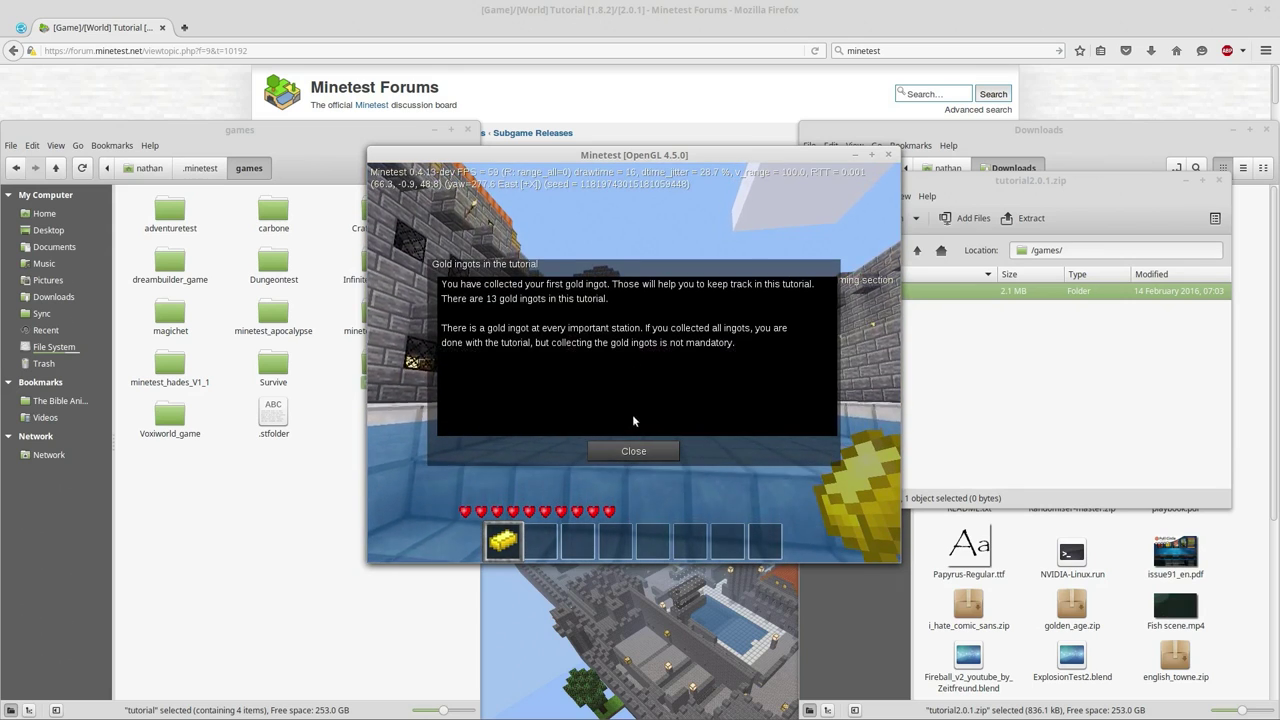
left_click(636, 458)
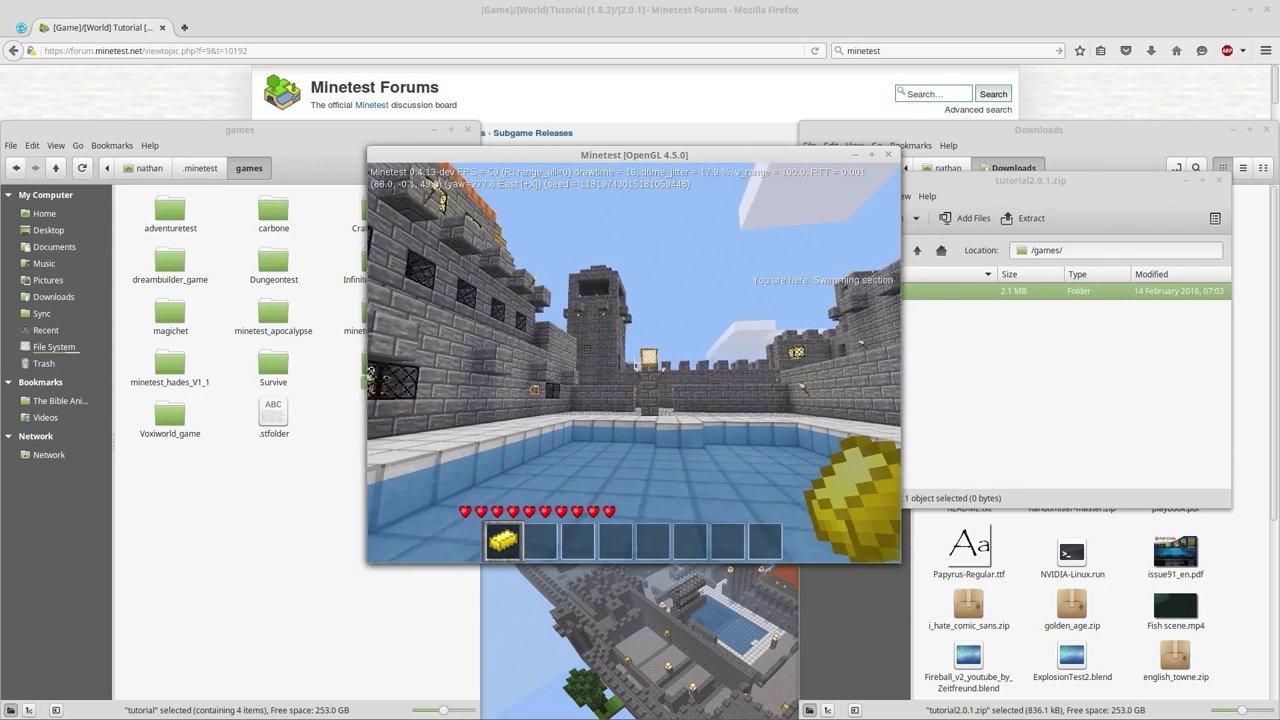
Step: Swim across the pool, climb out onto the white tiled edge, and walk past the lamp pillar
key("w")
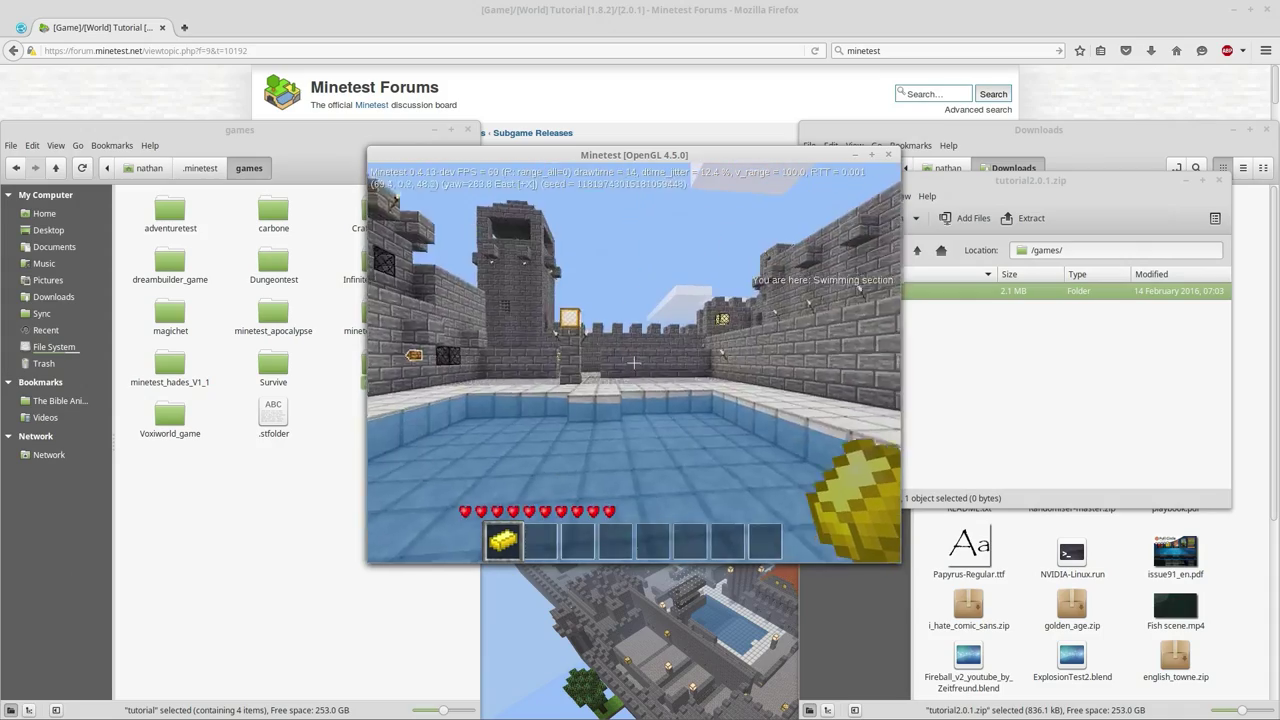
key("w")
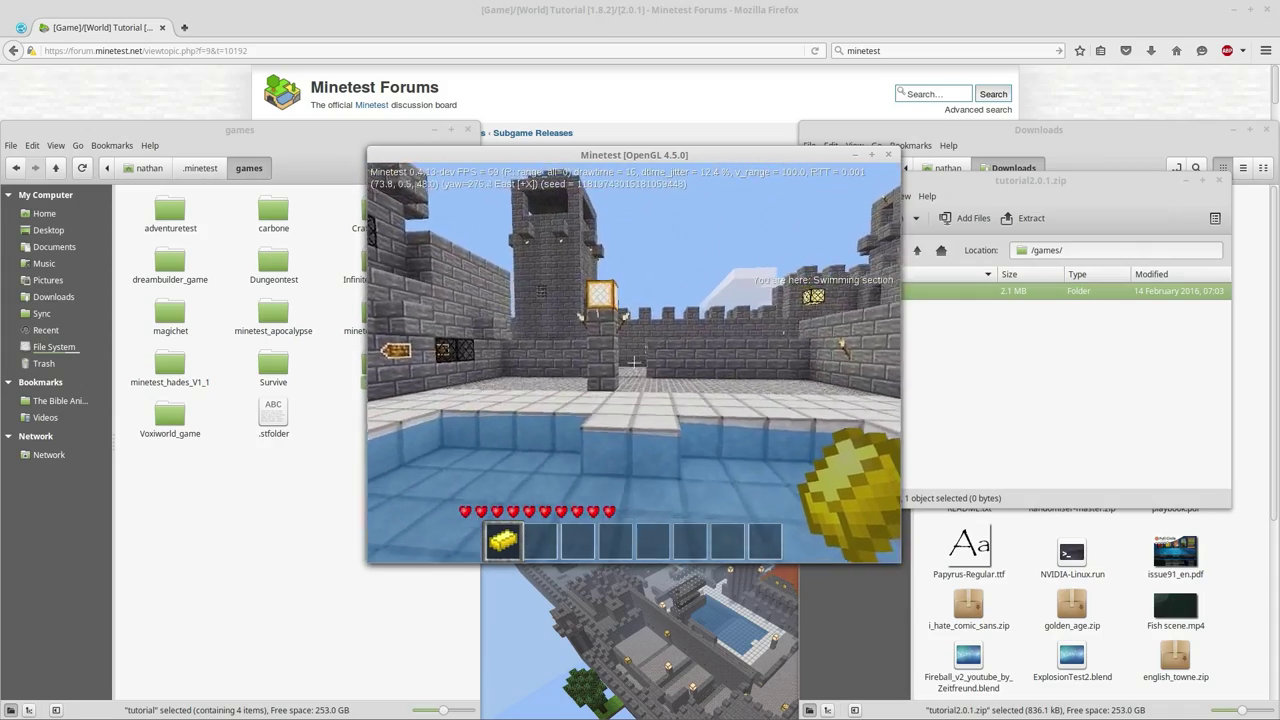
key("w")
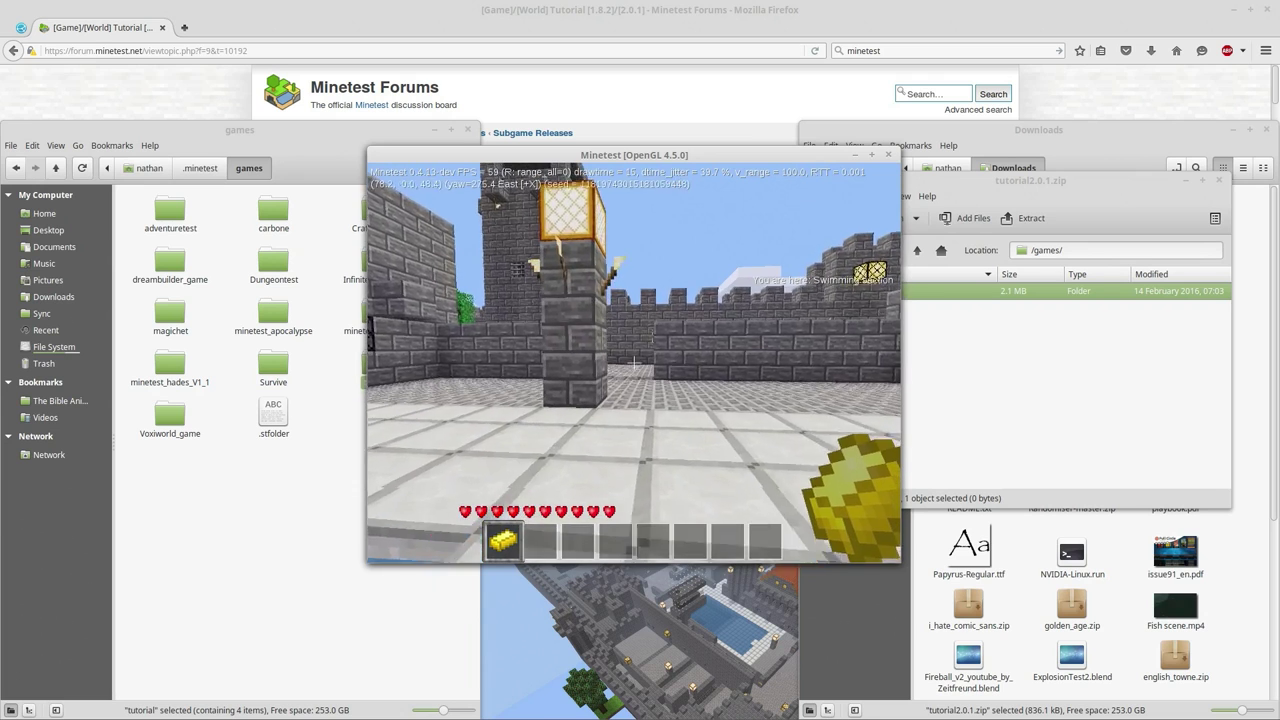
key("w")
Step: Exit the tutorial world to the main menu, and close Minetest and the tutorial2.0.1.zip archive window
key("Escape")
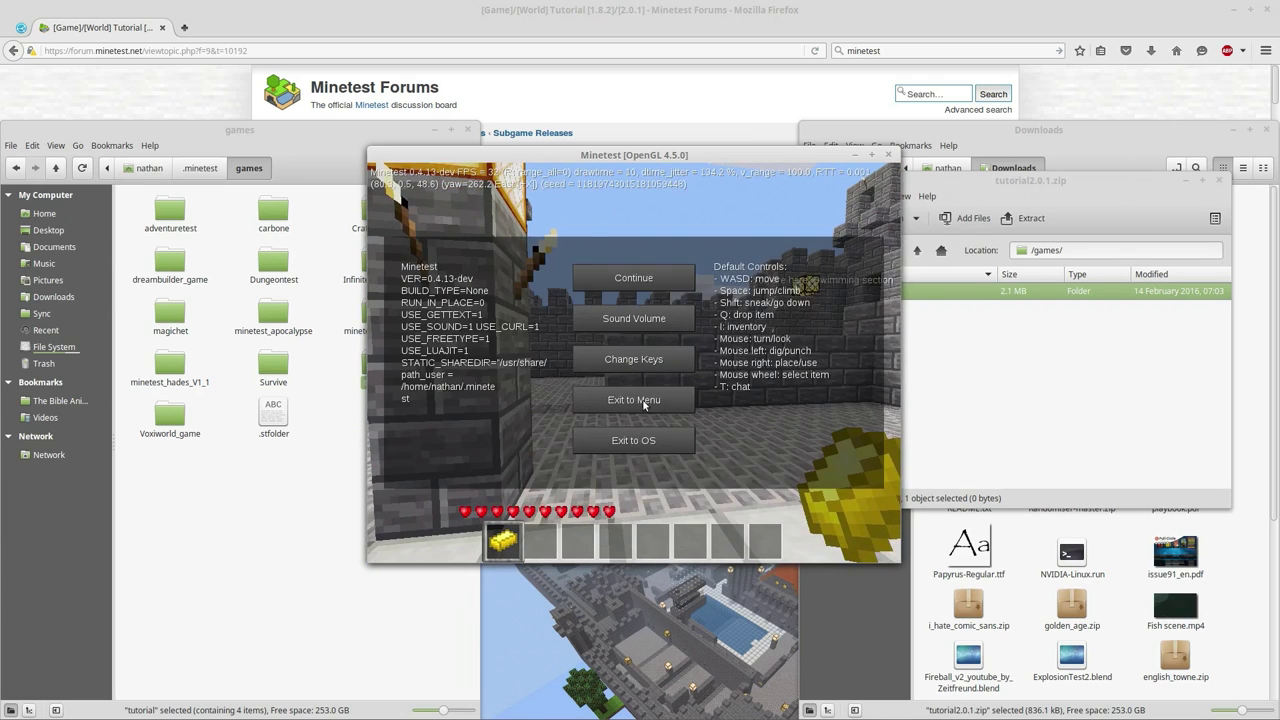
left_click(644, 401)
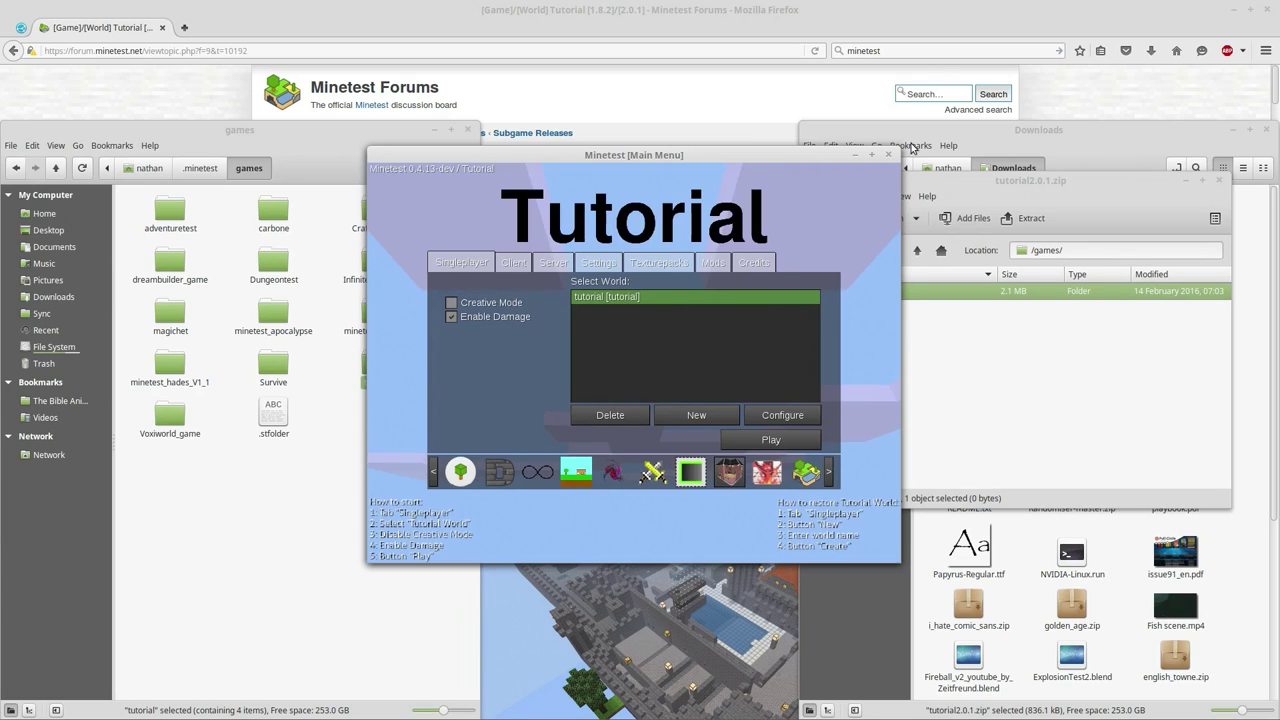
left_click(891, 159)
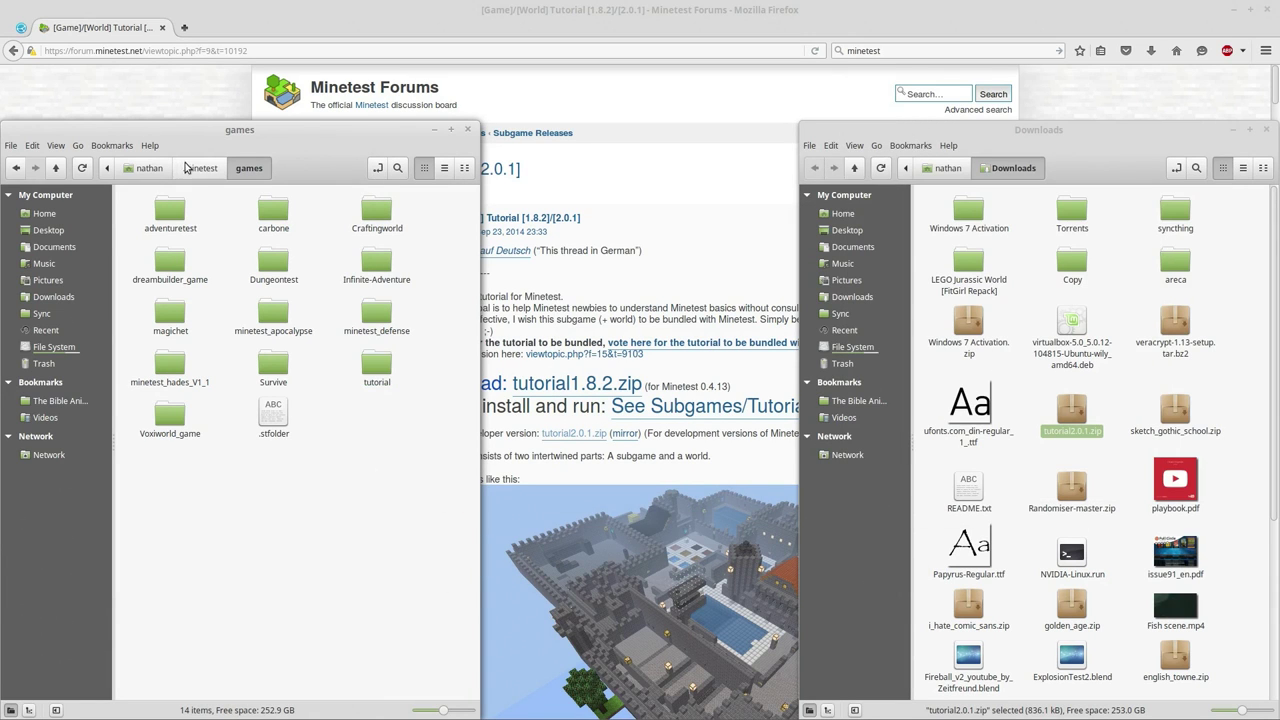
Step: Show where the games folder sits inside .minetest by opening it and returning to .minetest
left_click(200, 168)
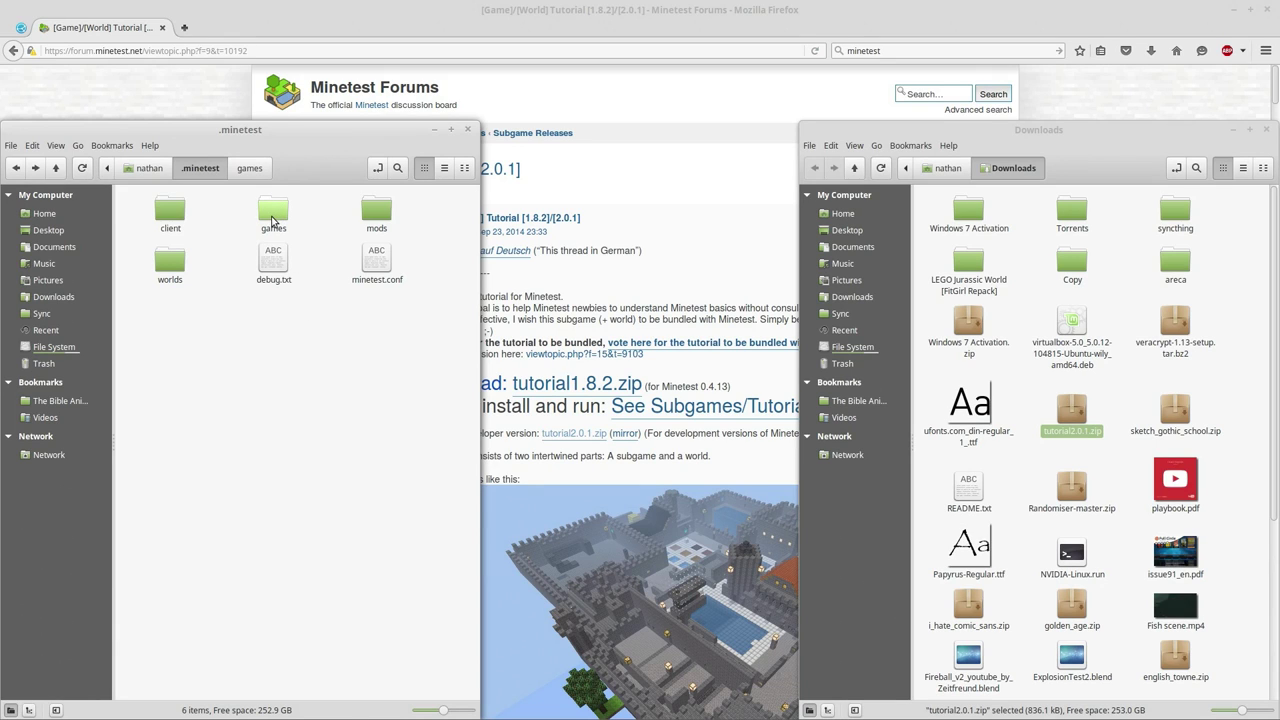
double_click(272, 218)
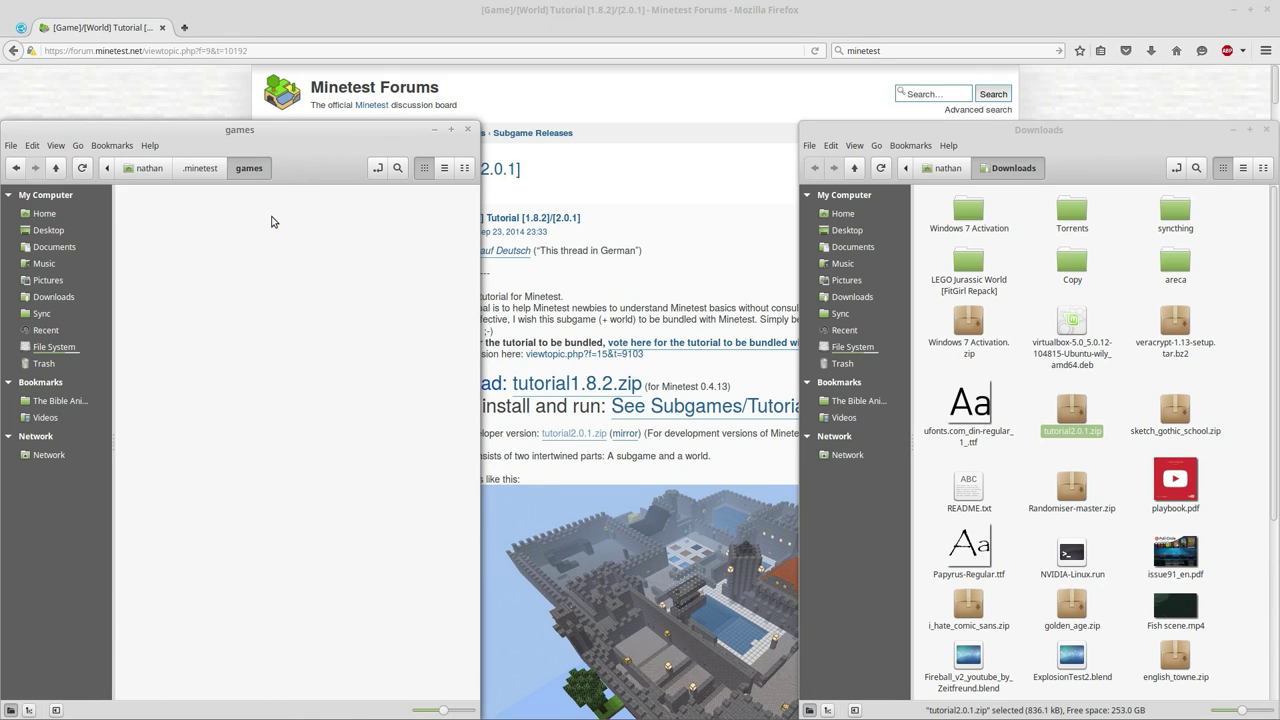
left_click(200, 168)
Step: Create a new folder inside .minetest with its default name and delete it again
right_click(311, 369)
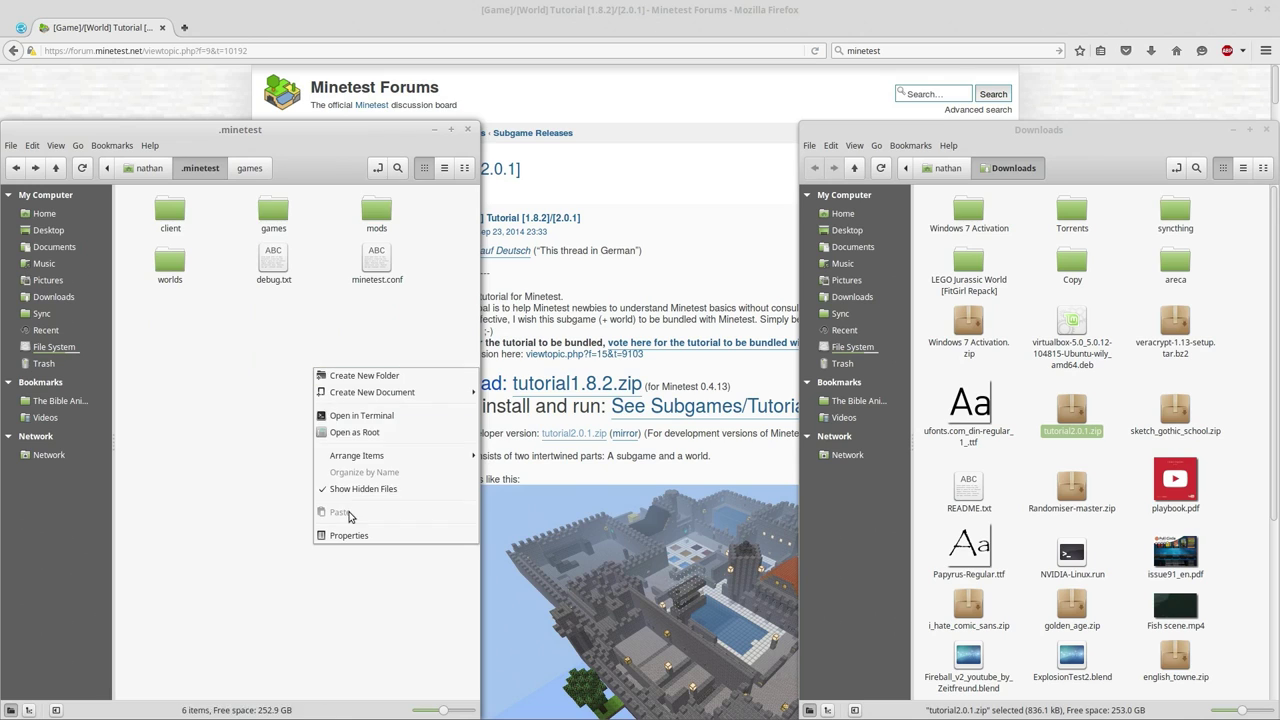
left_click(389, 378)
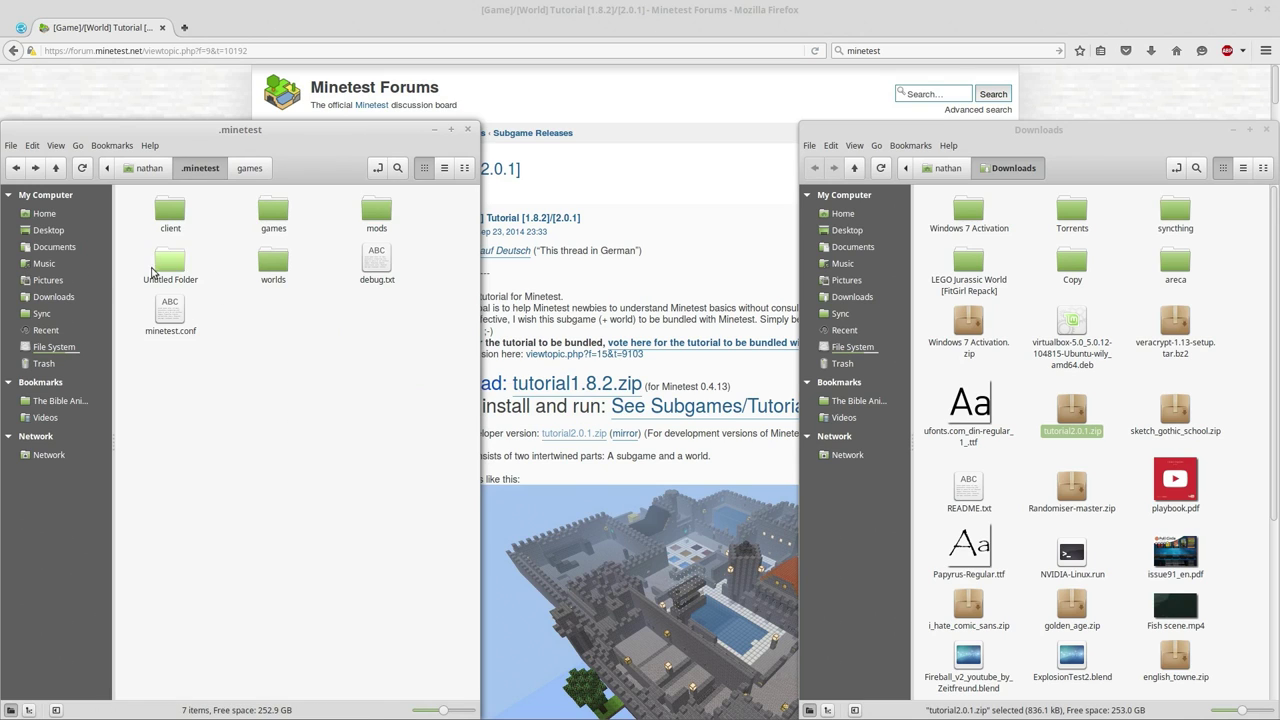
key("Delete")
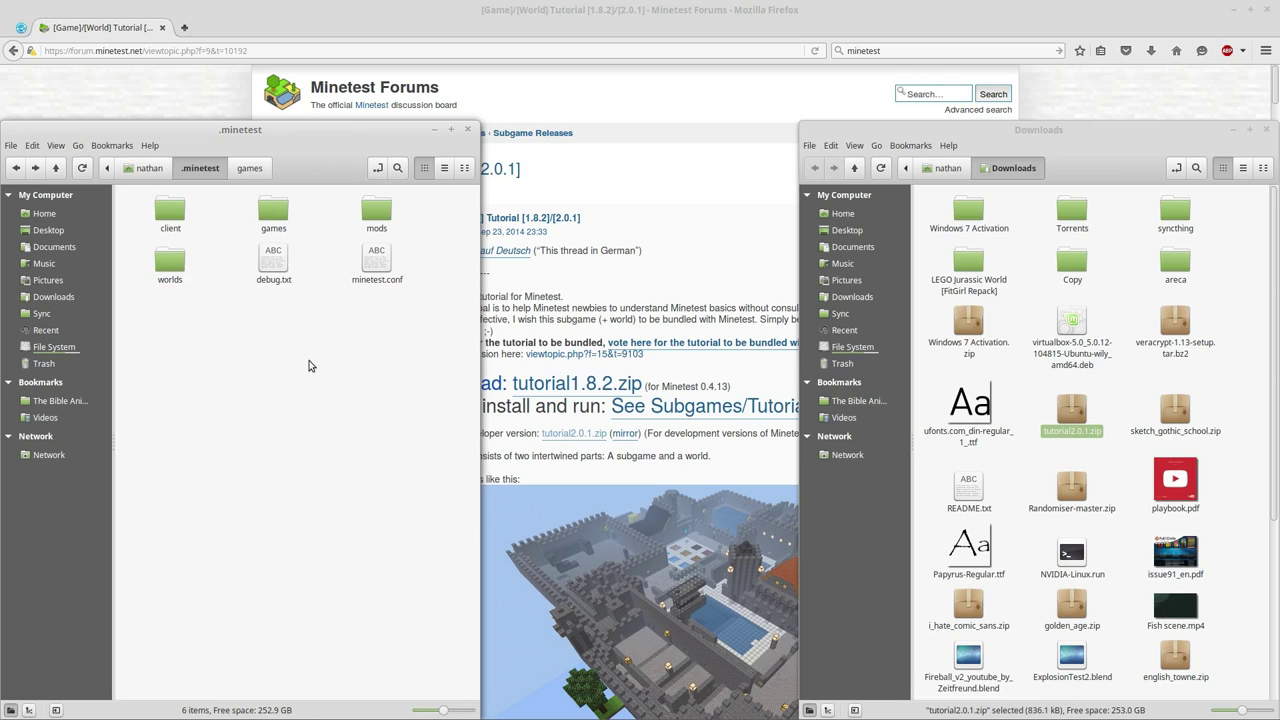